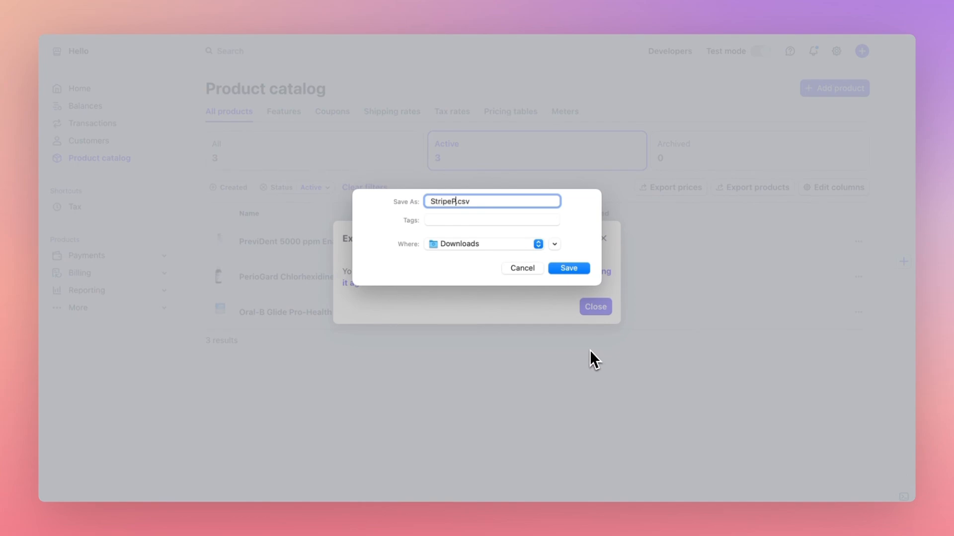
Save the price export as StripePriceImport.csv in Downloads and dismiss the export notice
text(rt)
key(Return)
click(604, 239)
Export the products for all dates with all columns and save the file as StripeProductImport.csv in Downloads
click(739, 187)
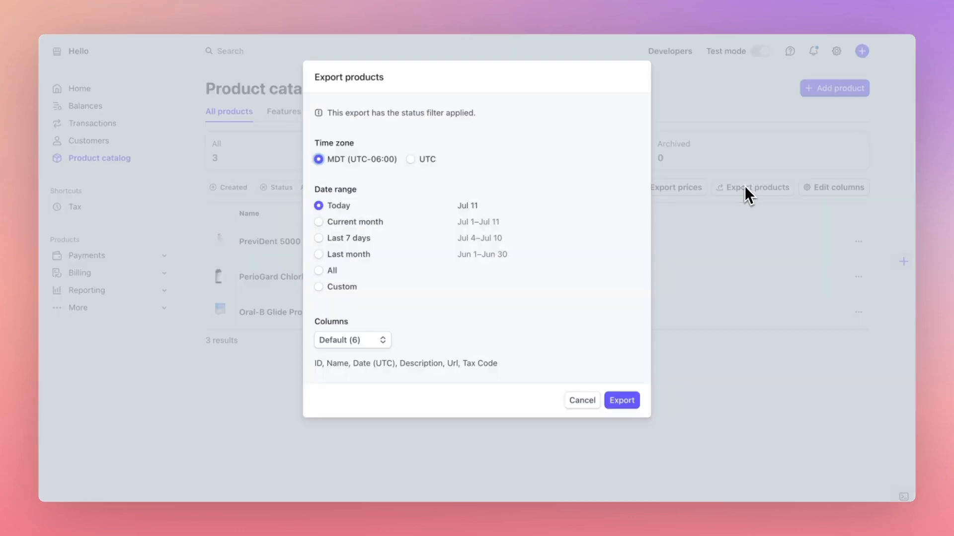
click(330, 270)
click(350, 340)
click(367, 353)
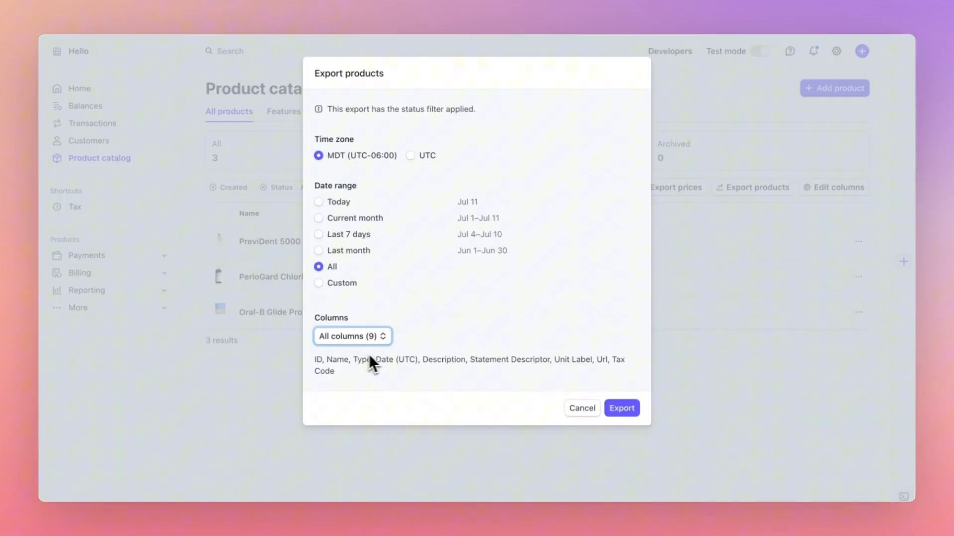
click(622, 401)
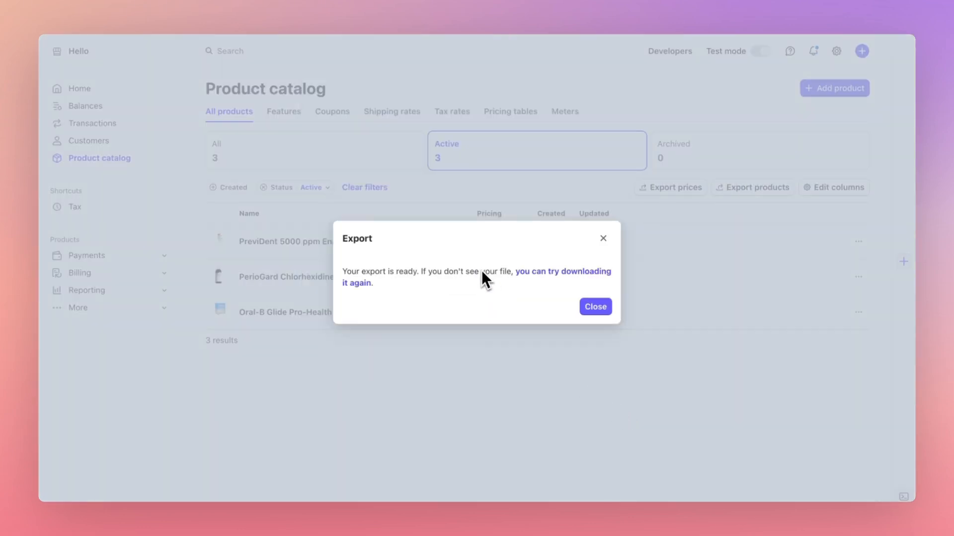
text(StripeProductImport)
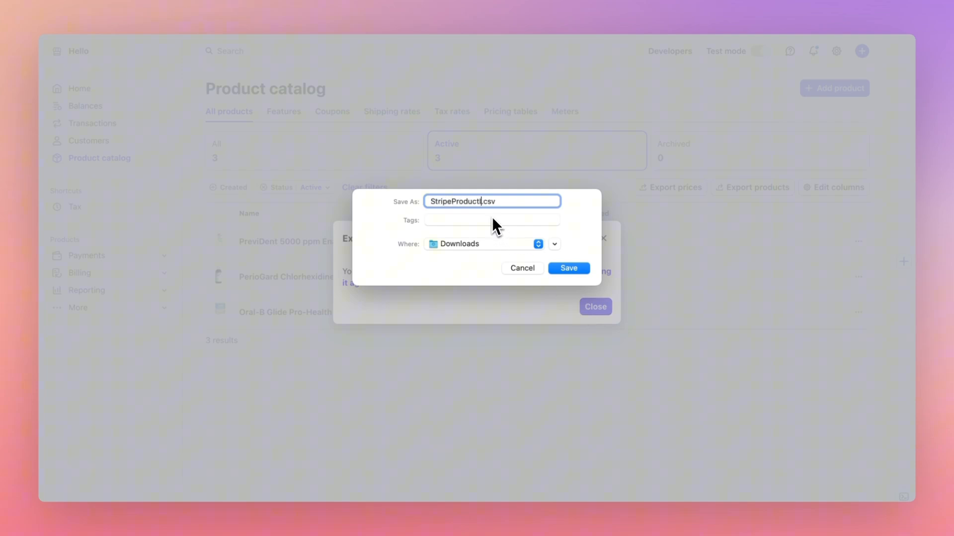
click(568, 268)
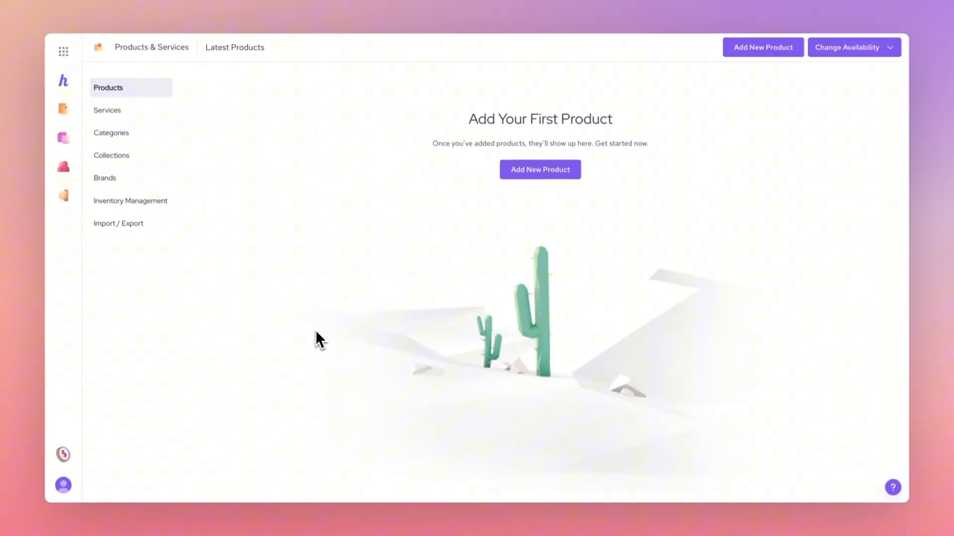
Switch to Helcim, open the product import and continue with CSV File as the import type
click(125, 225)
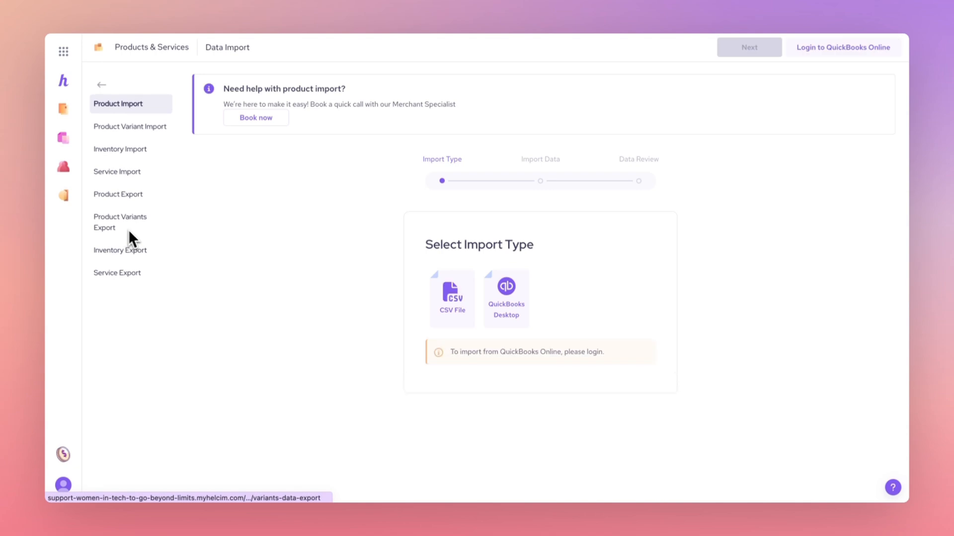
click(445, 312)
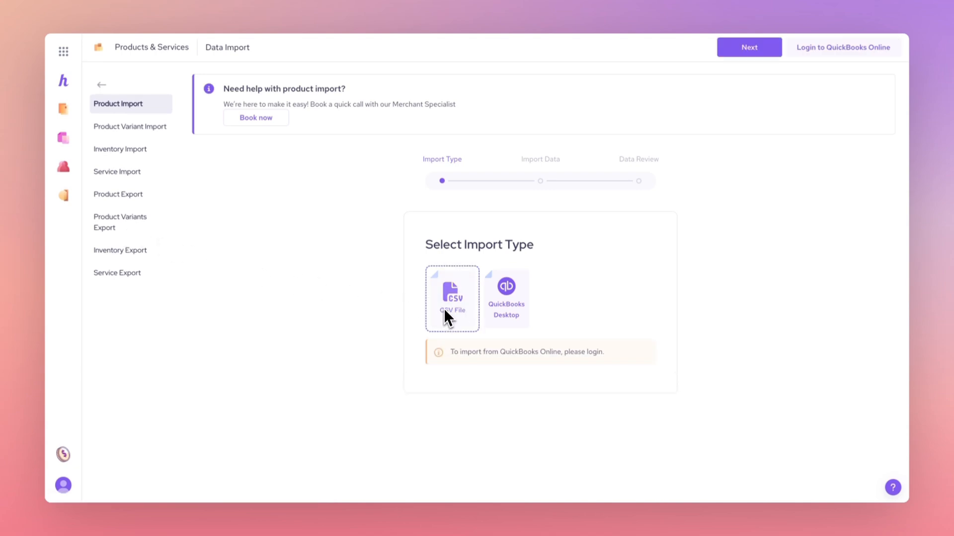
click(729, 53)
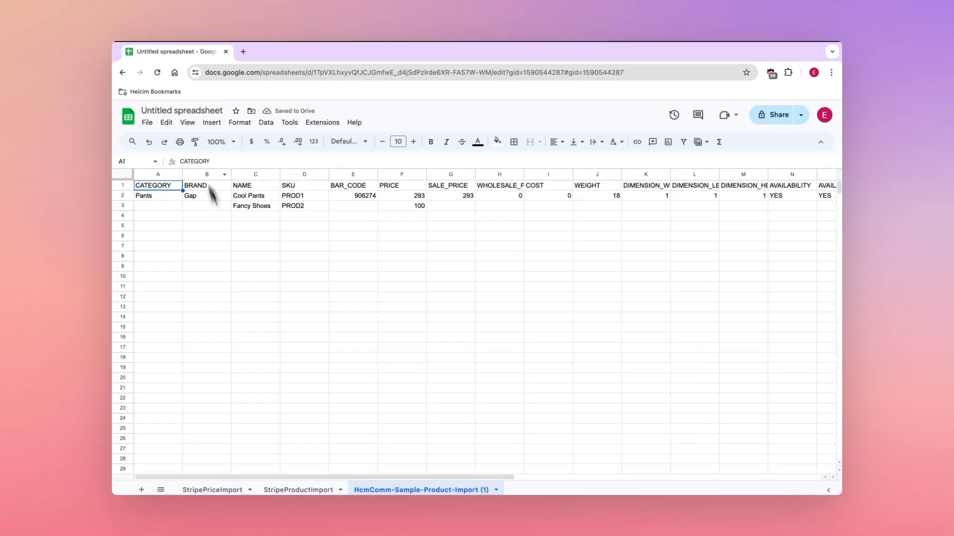
In Google Sheets, rename the untitled spreadsheet to HelcimProductImport
click(188, 110)
text(HelcimProductImport)
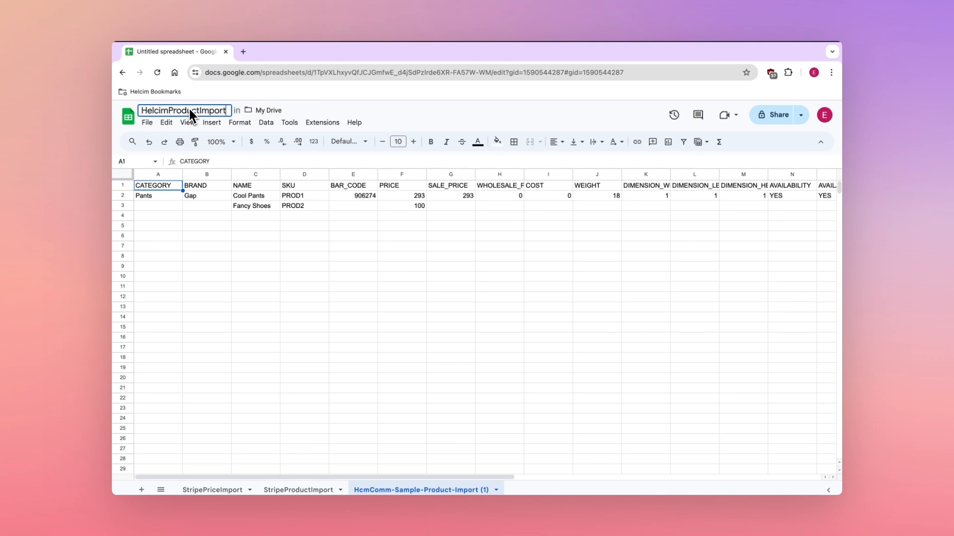
click(189, 216)
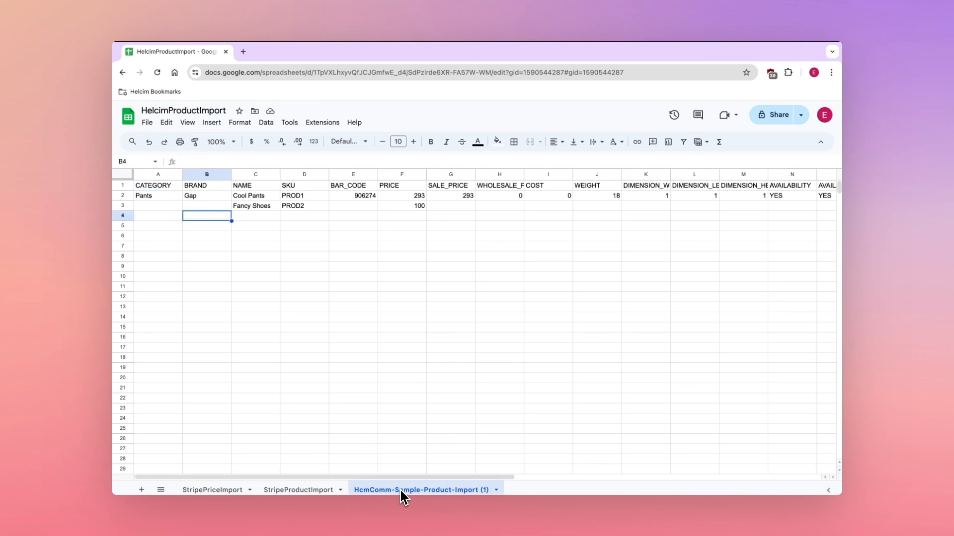
Clear all sample product data below the header row of the HcmComm-Sample-Product-Import sheet
drag(166, 199, 817, 217)
key(Delete)
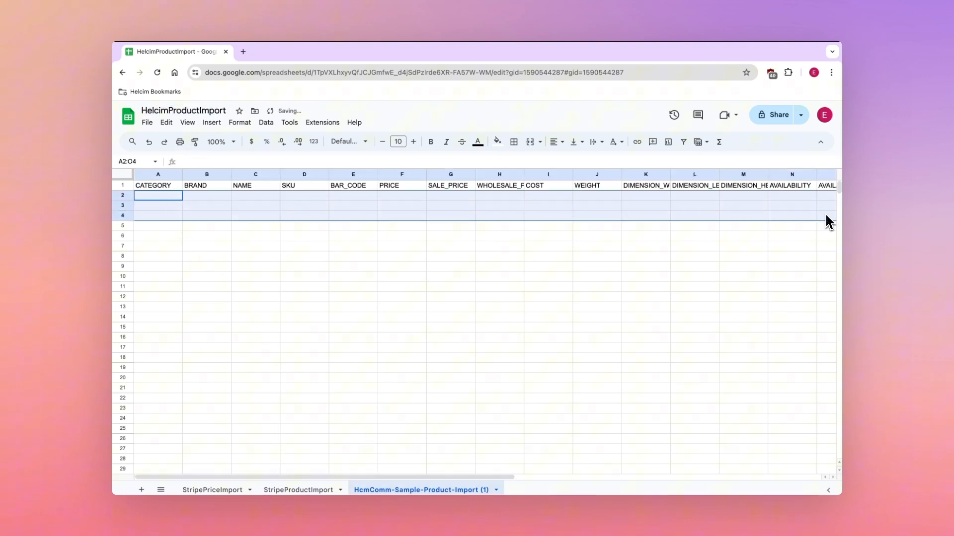
scroll(773, 202, right, 3)
scroll(770, 199, right, 6)
drag(382, 196, 626, 225)
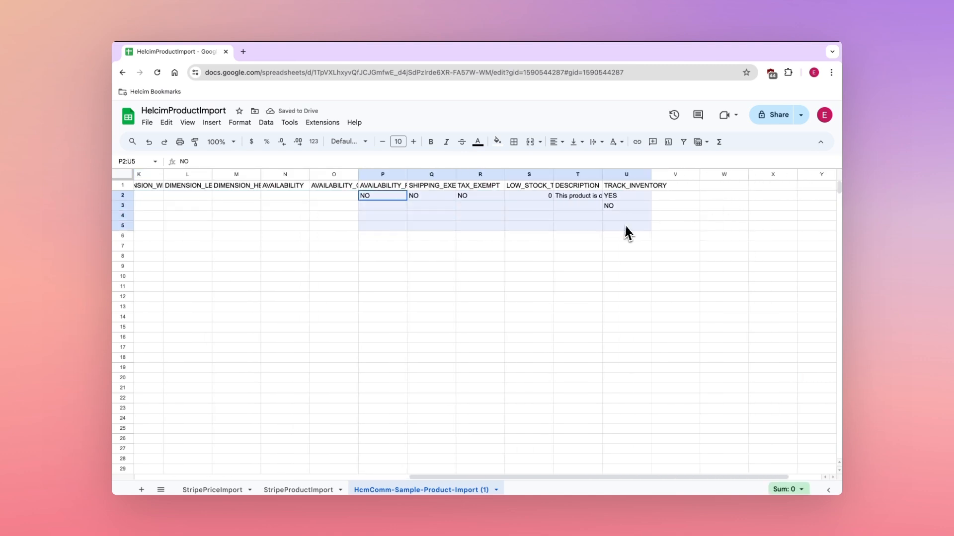
key(Delete)
Copy the three product names from the StripeProductImport sheet into the sample import sheet's NAME column, starting at C2
scroll(627, 225, left, 9)
scroll(627, 226, up, 1)
click(296, 490)
drag(206, 185, 222, 193)
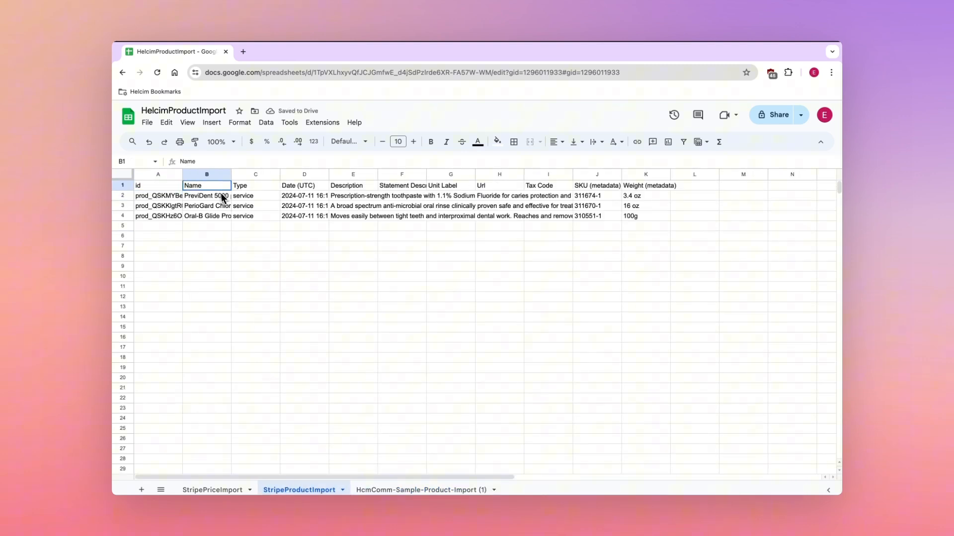
click(208, 198)
key(ctrl+c)
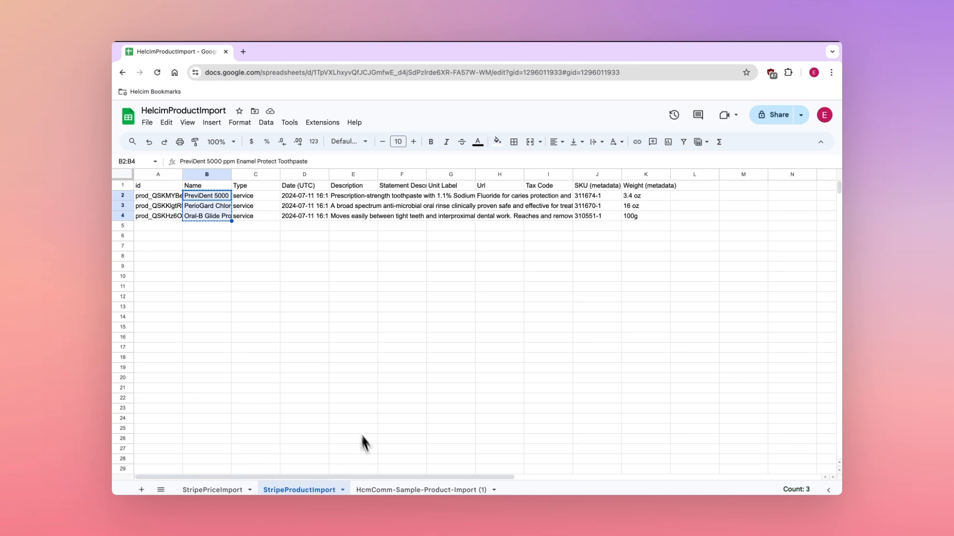
click(368, 490)
click(211, 197)
click(243, 197)
key(ctrl+v)
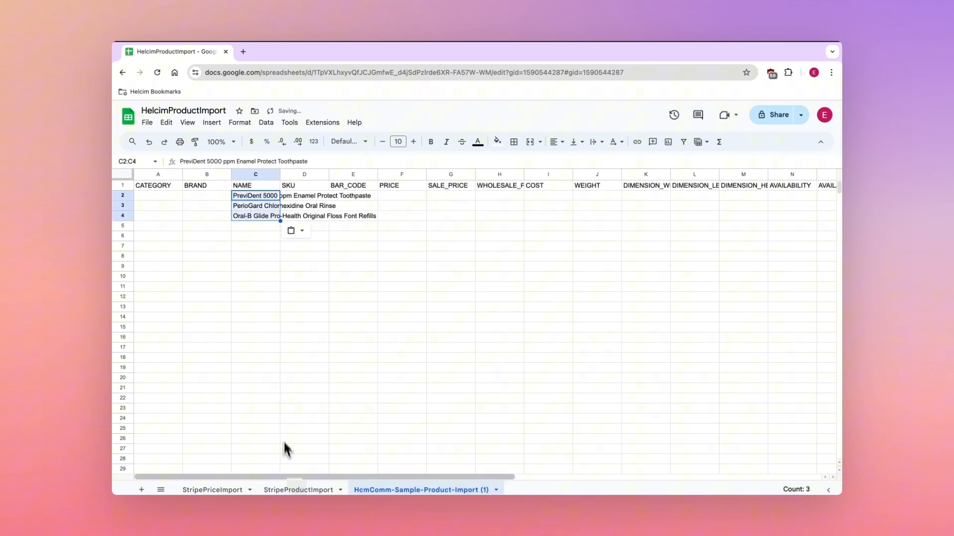
Copy the three product descriptions from StripeProductImport into the sample import sheet's DESCRIPTION column, starting at T2
click(298, 490)
drag(343, 197, 344, 217)
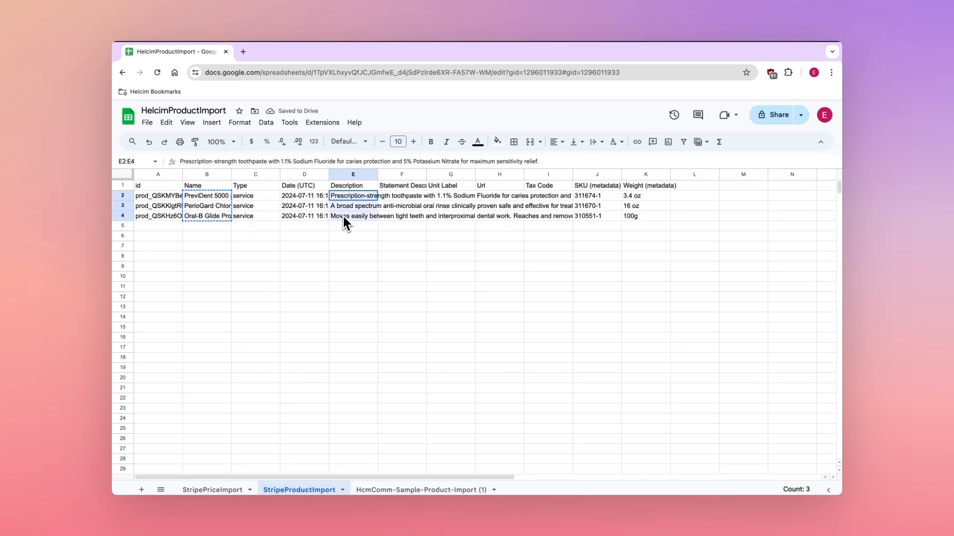
click(402, 490)
scroll(426, 285, right, 4)
scroll(544, 196, right, 4)
click(682, 196)
key(ctrl+v)
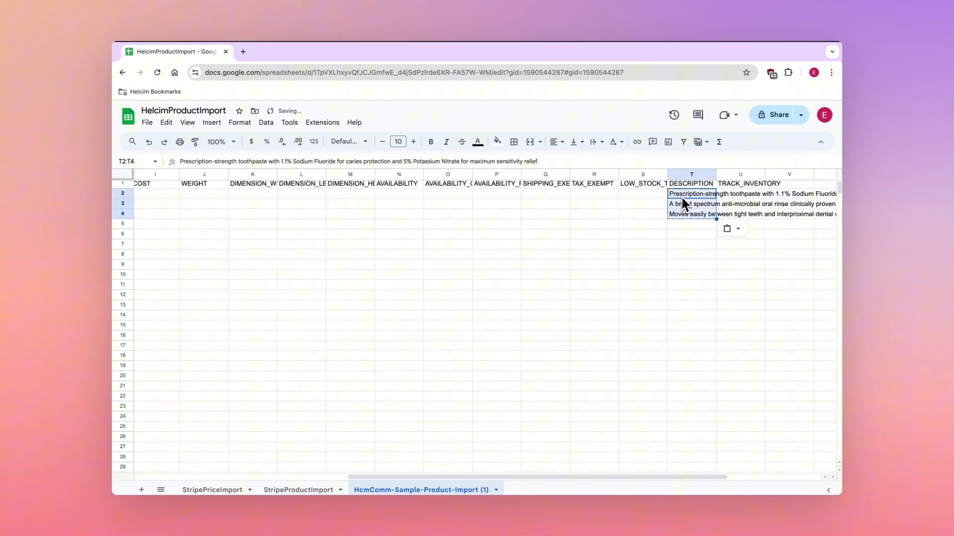
Copy the SKU and weight values from StripeProductImport into the SKU and WEIGHT columns of the sample import sheet
click(304, 197)
key(ctrl+v)
click(298, 490)
drag(639, 196, 639, 217)
click(422, 490)
scroll(430, 389, right, 1)
click(549, 196)
key(ctrl+v)
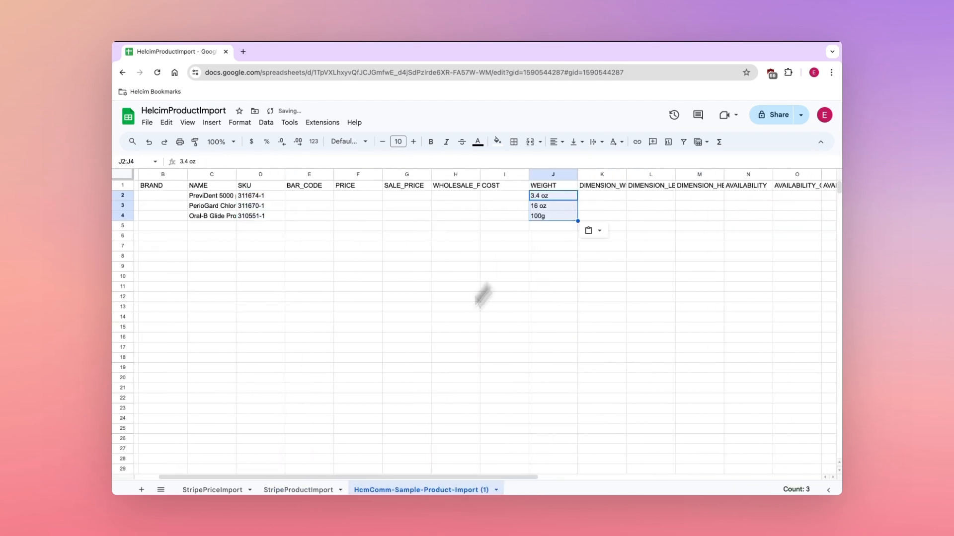
Copy the three amounts from the StripePriceImport sheet into the sample import sheet's PRICE column
click(298, 490)
click(212, 491)
drag(499, 196, 517, 222)
key(ctrl+c)
click(422, 490)
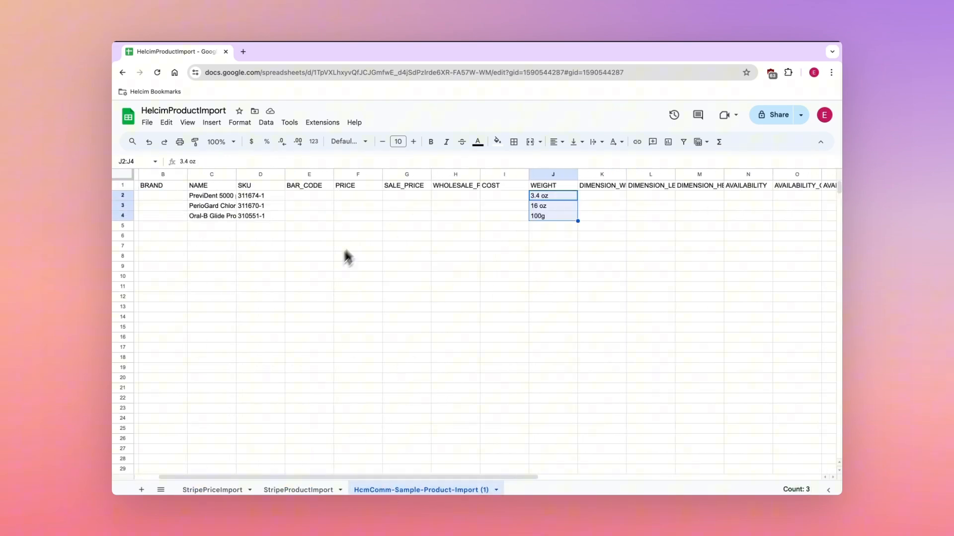
click(383, 196)
key(ctrl+v)
scroll(335, 216, left, 1)
click(298, 491)
click(422, 490)
click(192, 196)
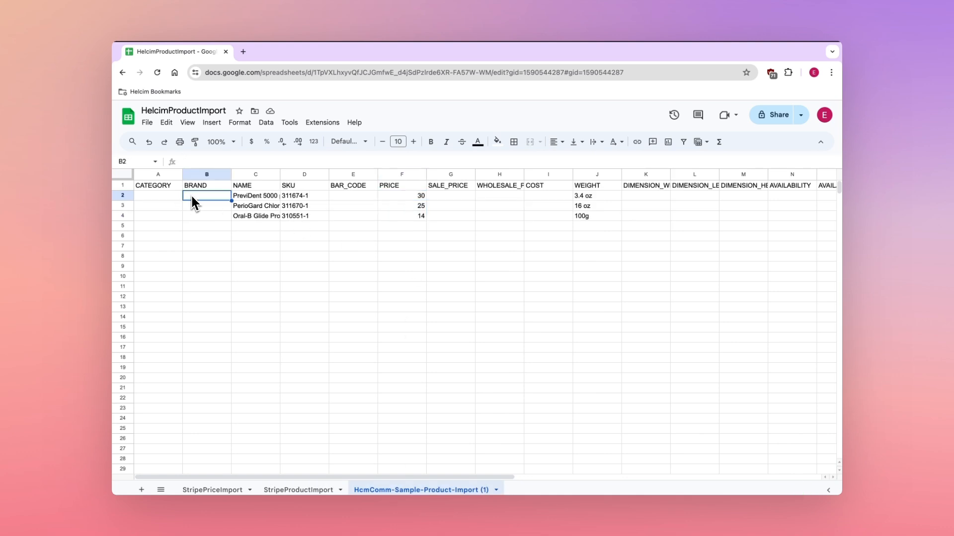
Enter YES in the AVAILABILITY column for all three products, cells N2 to N4
scroll(460, 182, right, 5)
scroll(460, 182, right, 1)
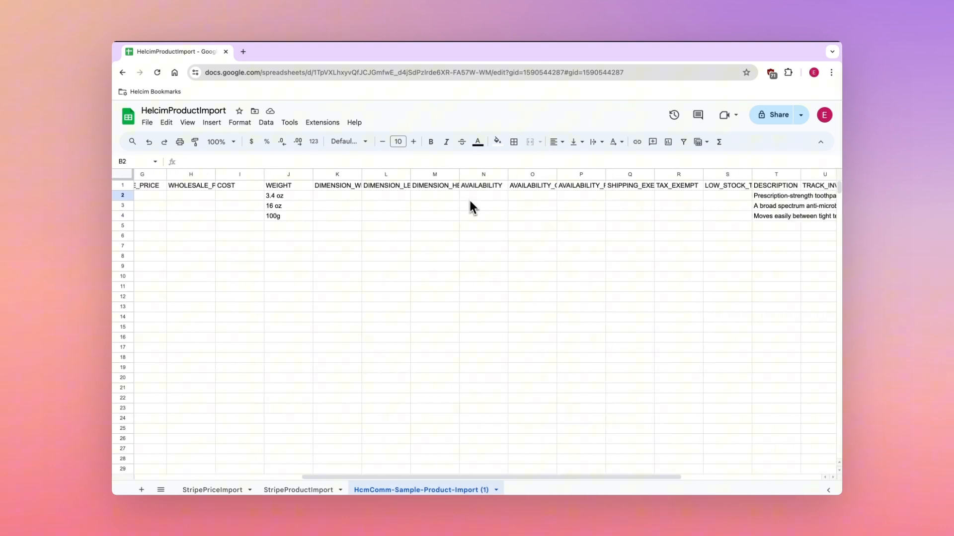
click(467, 197)
text(YES)
key(Return)
text(YES)
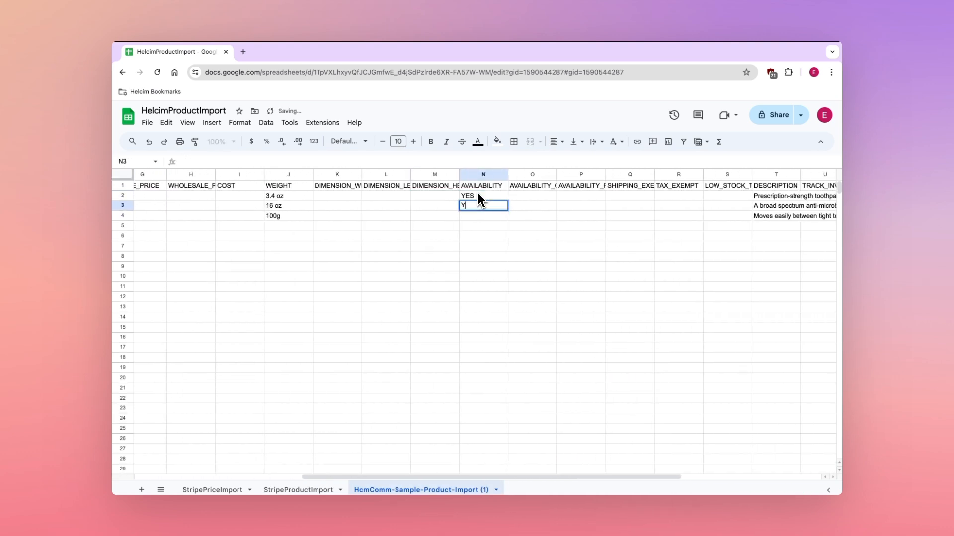
key(Return)
text(YES)
key(Return)
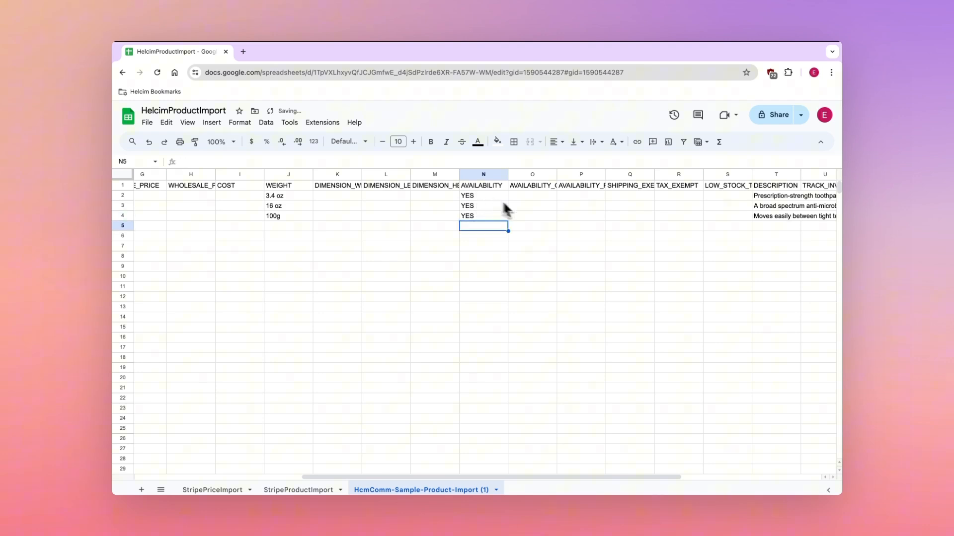
Delete the StripeProductImport and StripePriceImport sheets from the spreadsheet
scroll(526, 210, right, 3)
click(334, 488)
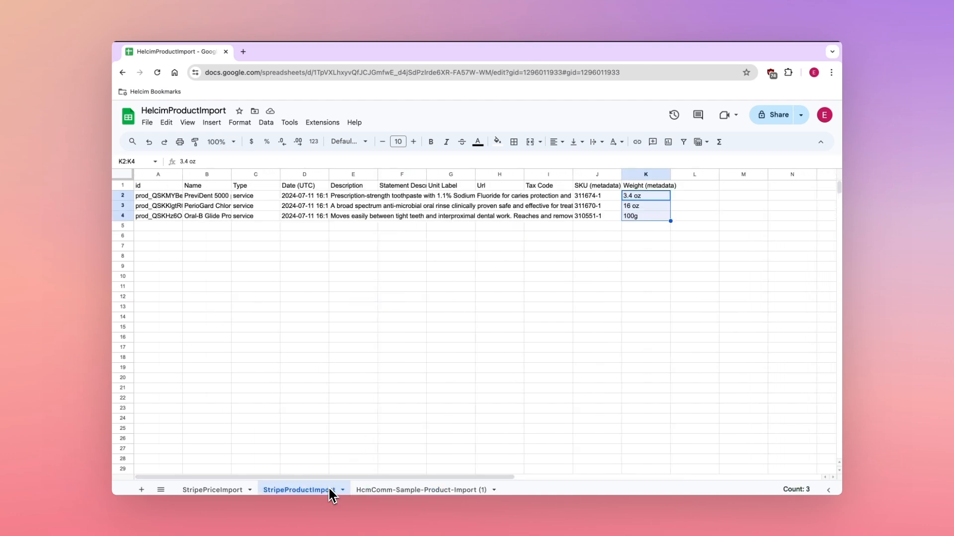
right_click(329, 492)
click(316, 324)
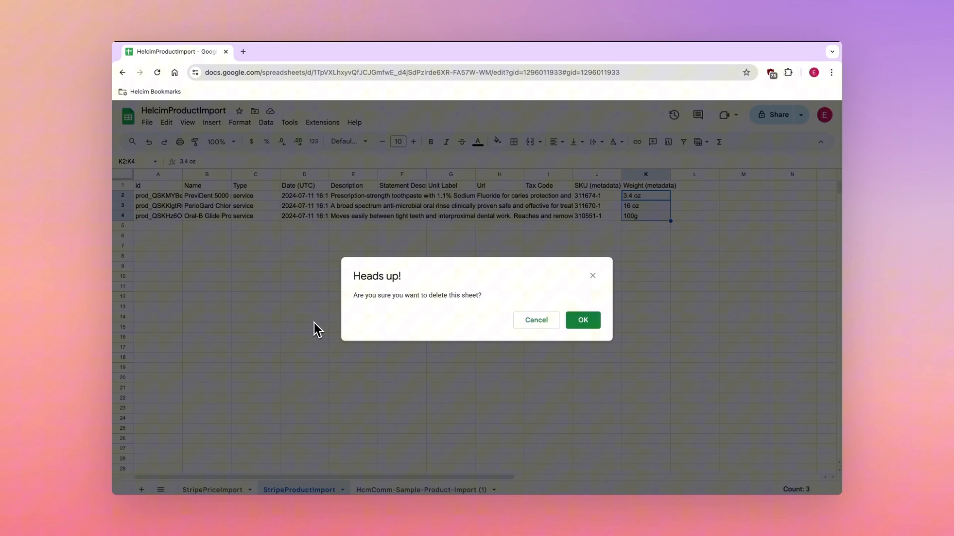
click(581, 321)
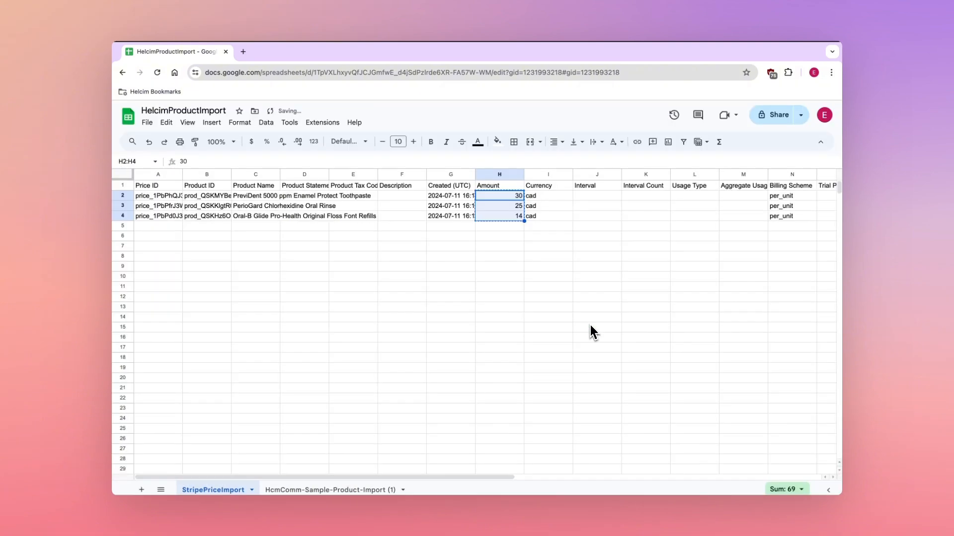
right_click(214, 489)
click(236, 321)
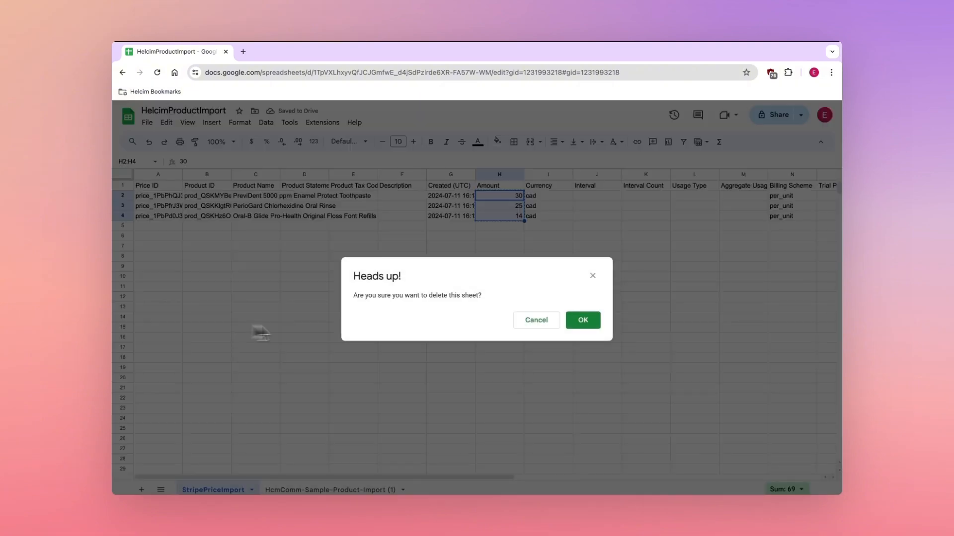
click(581, 322)
Download the remaining import sheet as a Comma Separated Values (.csv) file
click(147, 123)
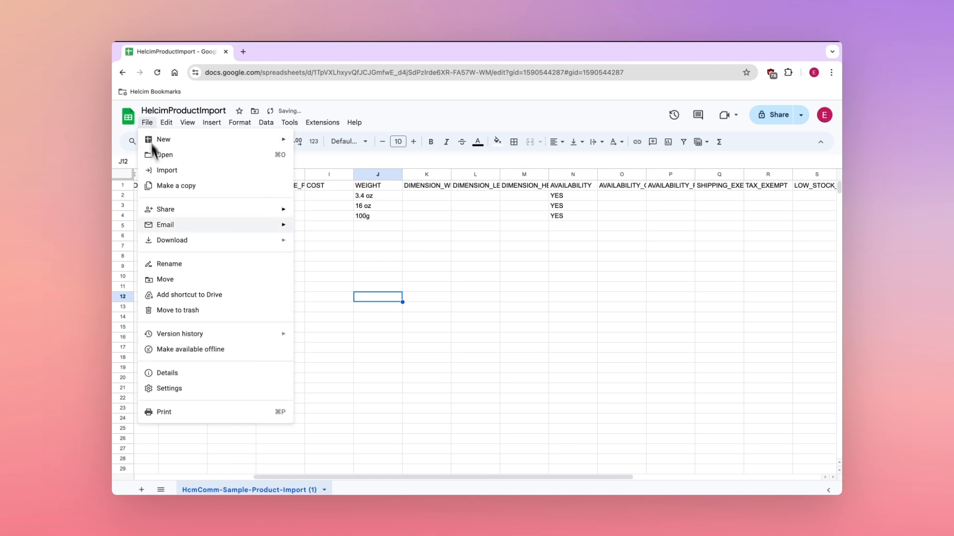
mouse_move(187, 239)
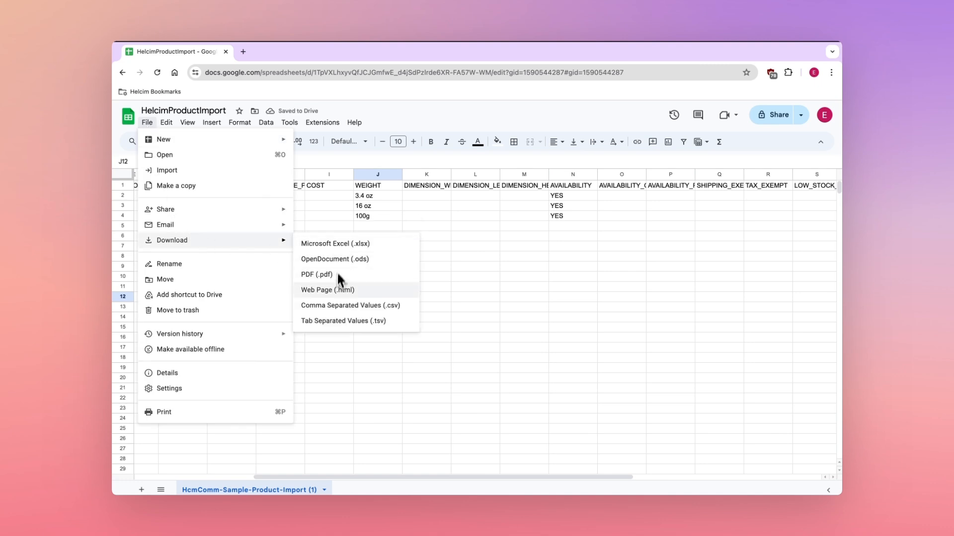
click(336, 307)
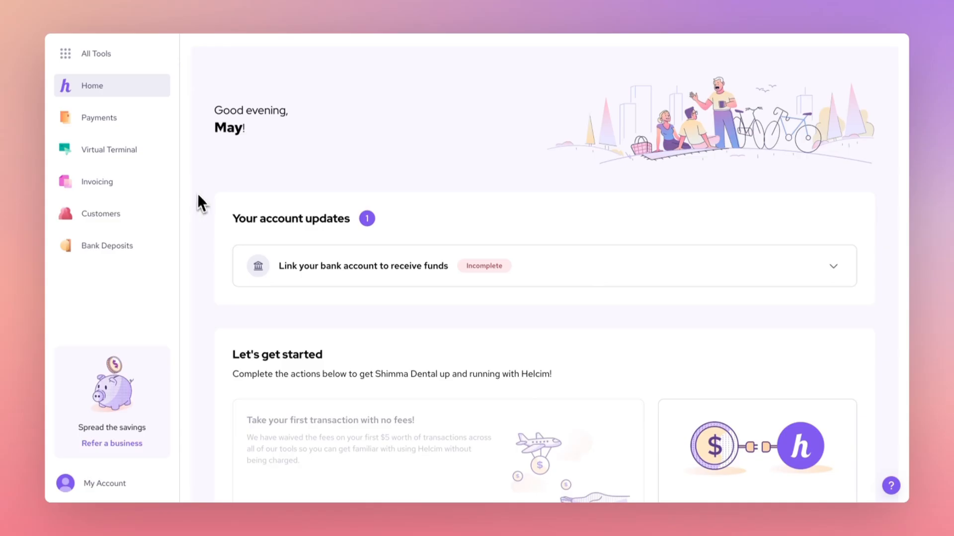
Switch to Helcim and open the product import page of Products & Services
click(120, 55)
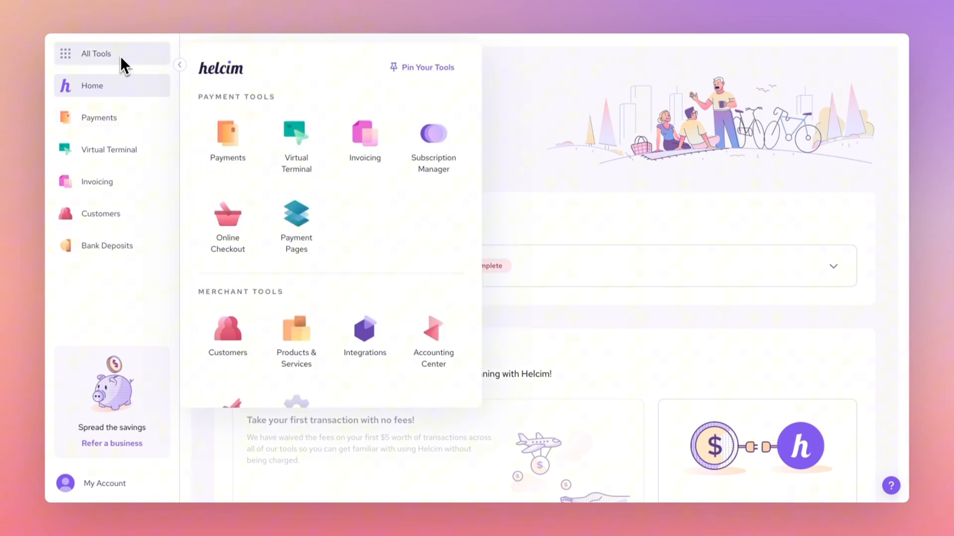
click(276, 330)
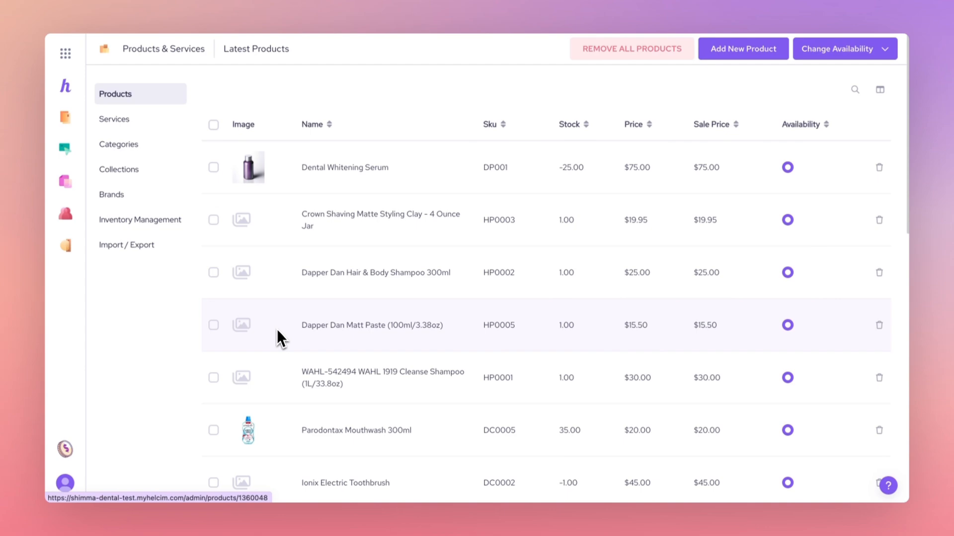
click(146, 247)
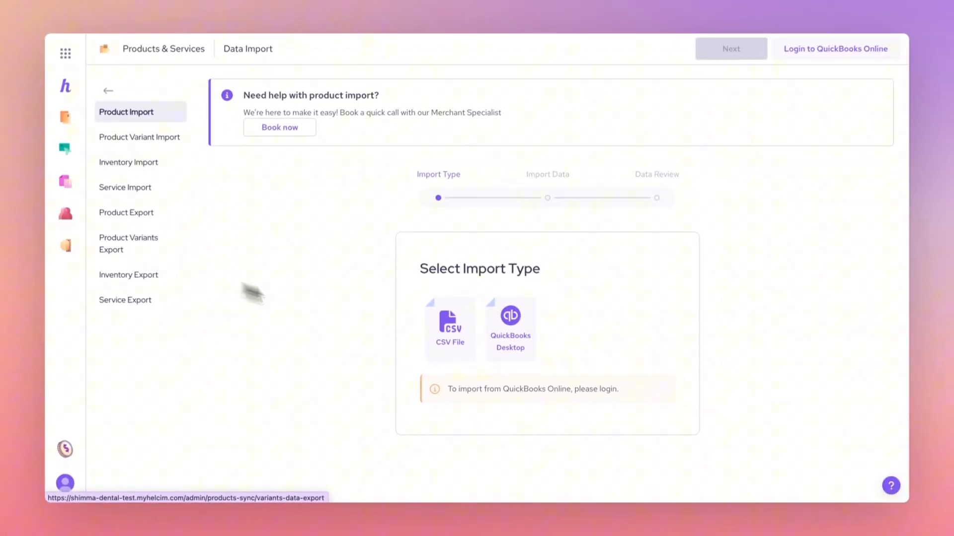
Choose CSV File as the import type and pick the first HelcimProductImport CSV in Downloads as the upload file
click(443, 345)
click(717, 51)
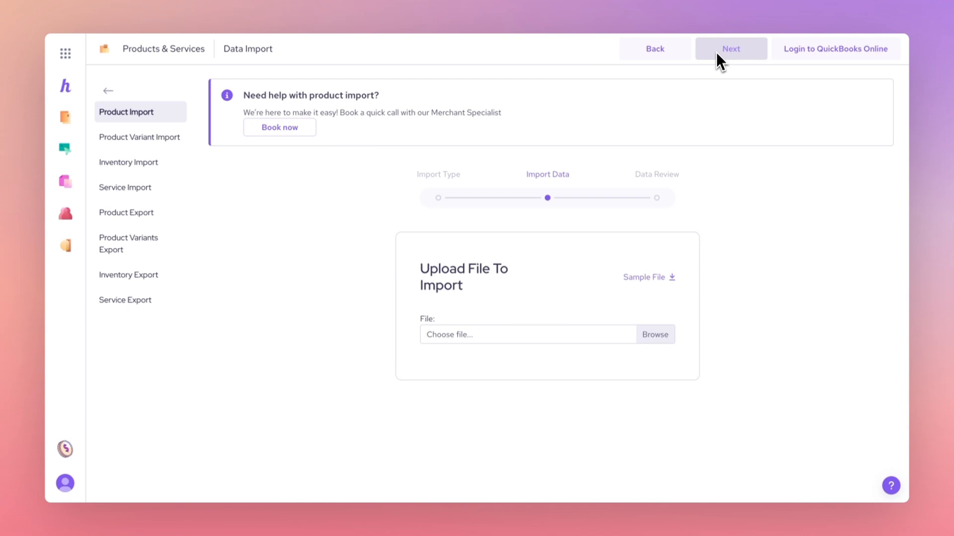
click(615, 333)
double_click(198, 97)
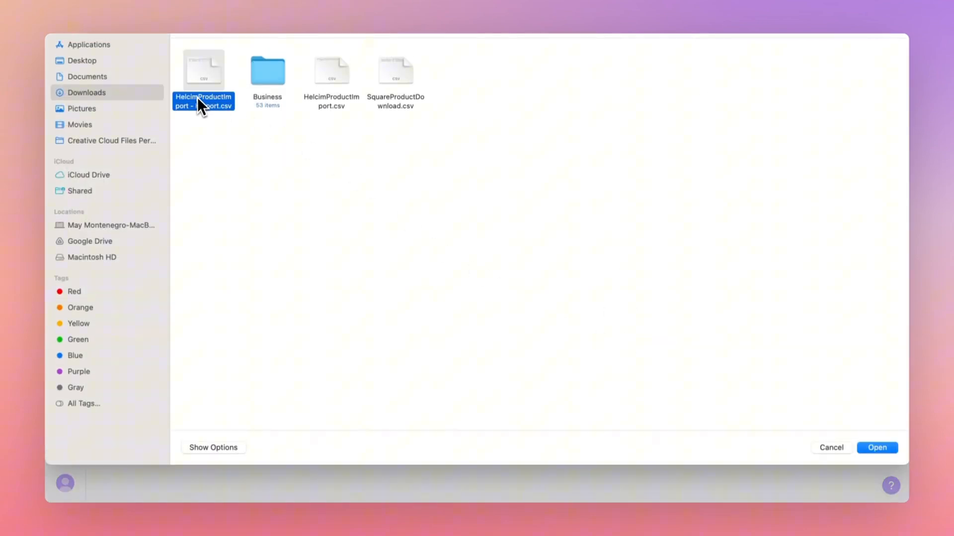
Confirm the product import with the chosen HelcimProductImport file
click(748, 50)
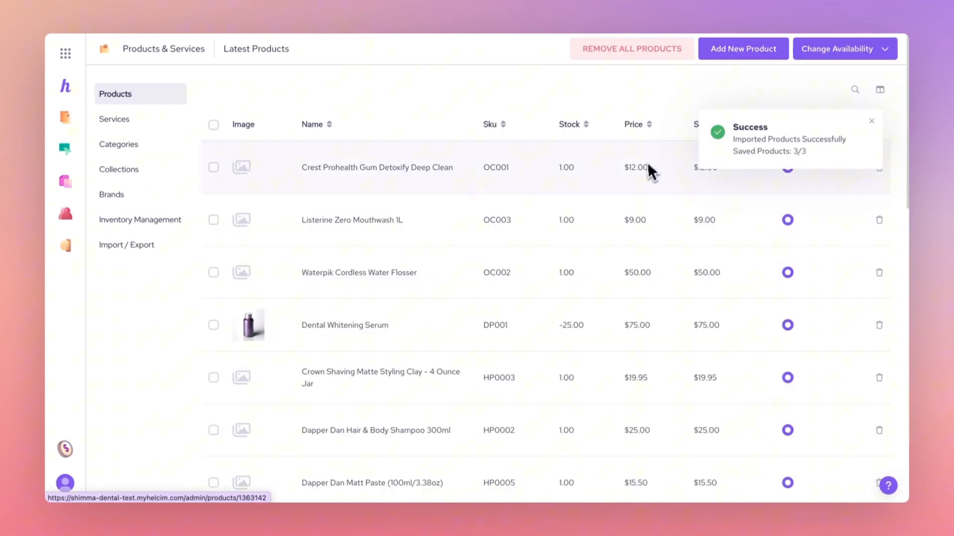
Open the imported Crest Prohealth Gum Detoxify Deep Clean product and check its Images, Add-Ons and Advanced Pricing pages
click(254, 177)
scroll(353, 269, down, 10)
click(168, 141)
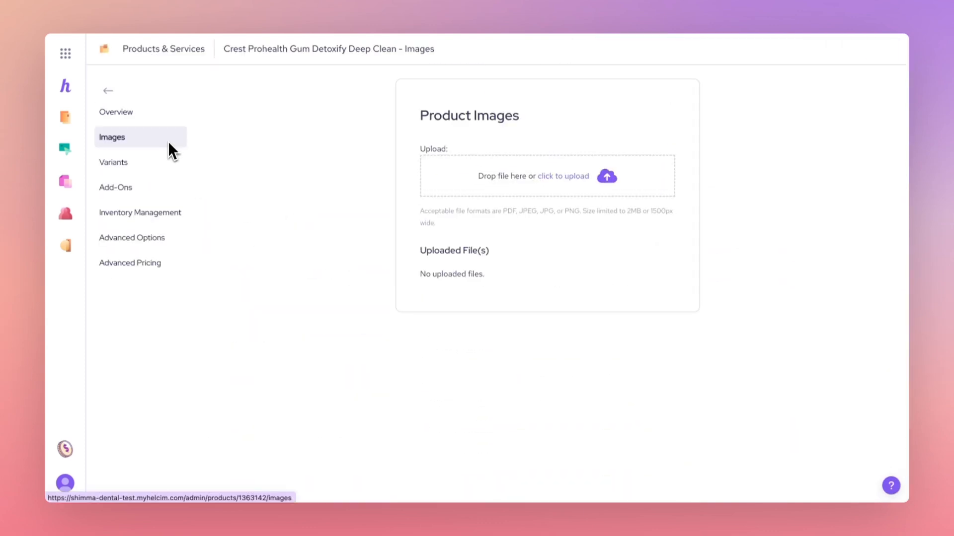
click(157, 187)
click(140, 262)
scroll(472, 376, down, 1)
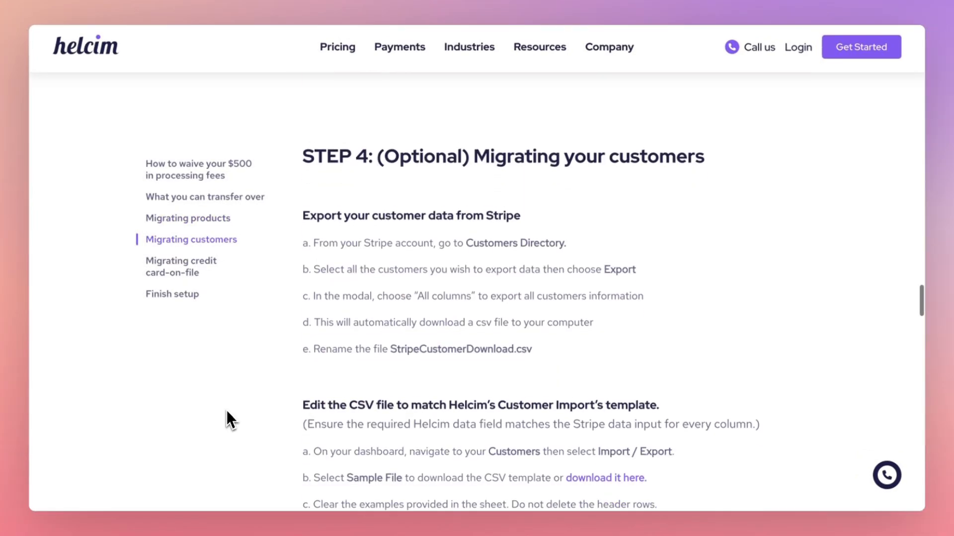
Switch to Stripe and export the customers with the date range All and all 37 columns
scroll(226, 410, down, 1)
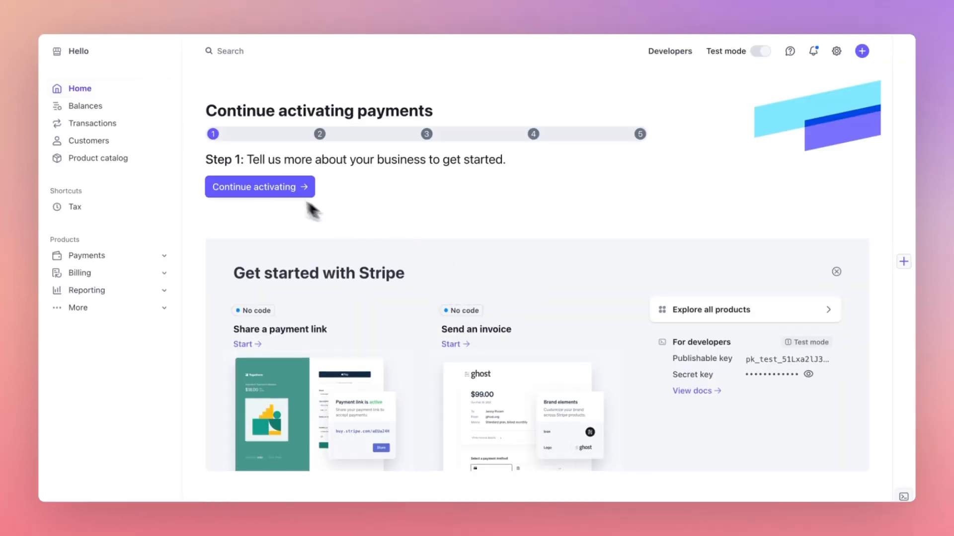
click(161, 143)
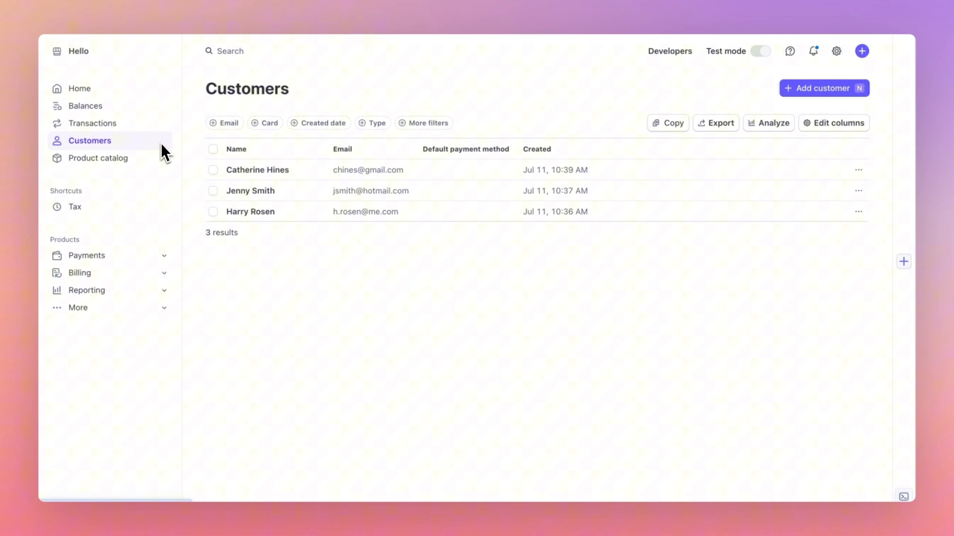
click(716, 123)
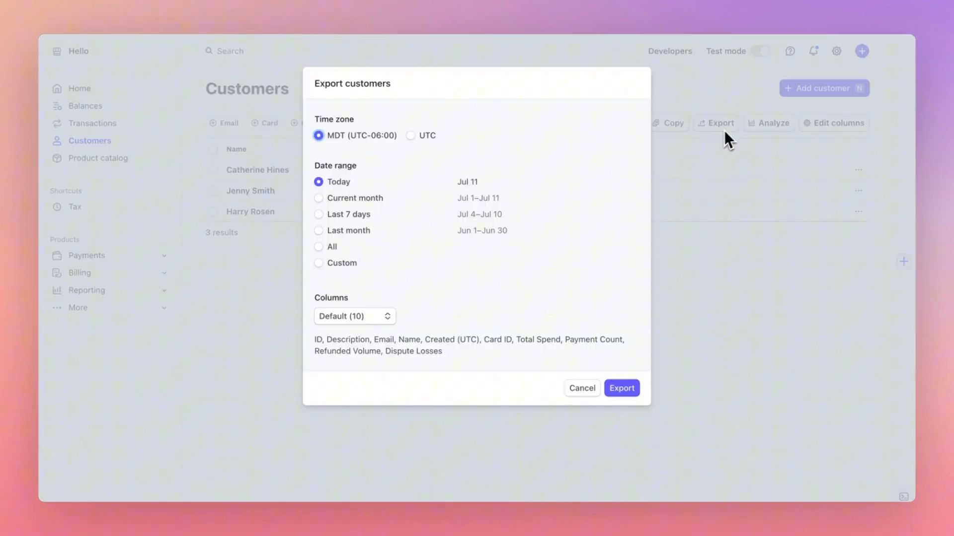
click(330, 246)
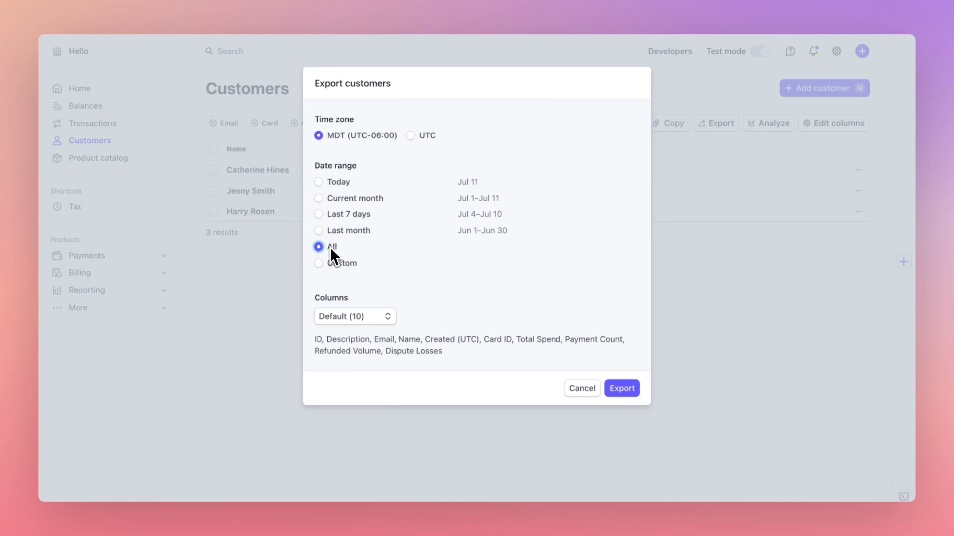
click(347, 315)
click(350, 329)
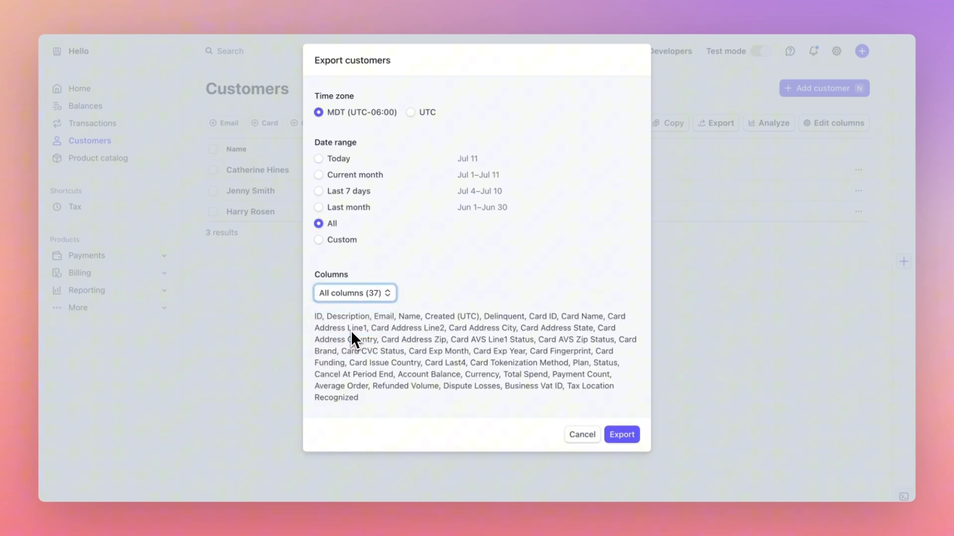
click(624, 441)
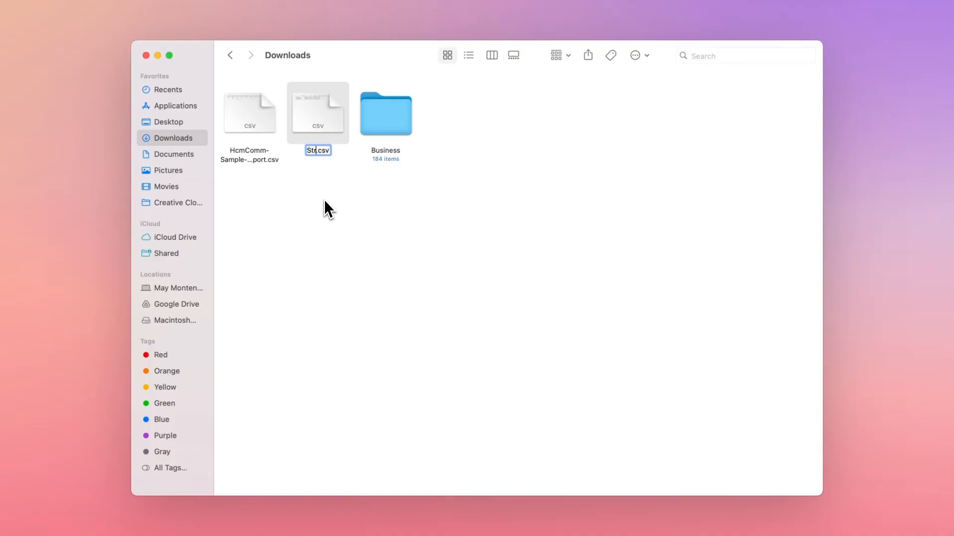
Rename the exported customer CSV in Downloads to StripeCustomerImport.csv
text(ipeCustomer)
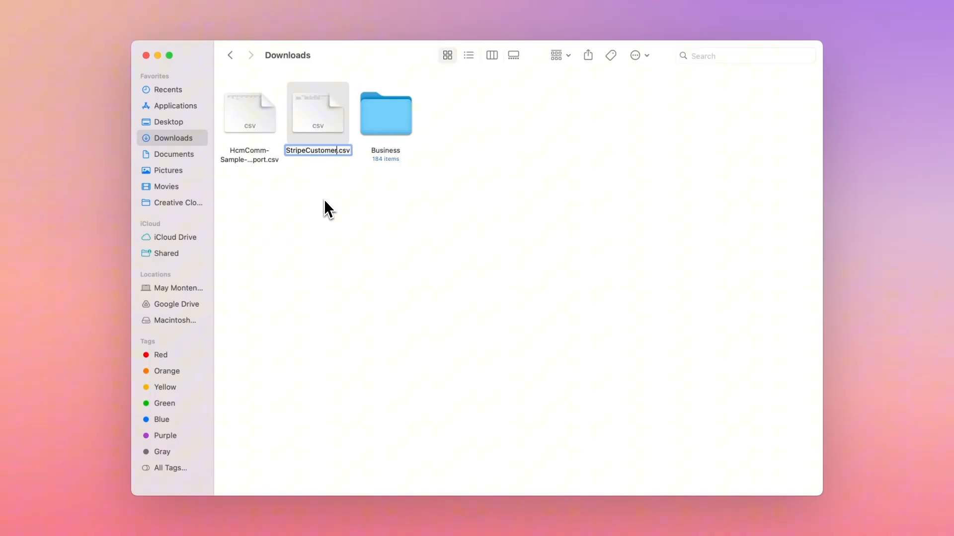
text(Imp)
key(BackSpace)
key(BackSpace)
key(BackSpace)
text(I)
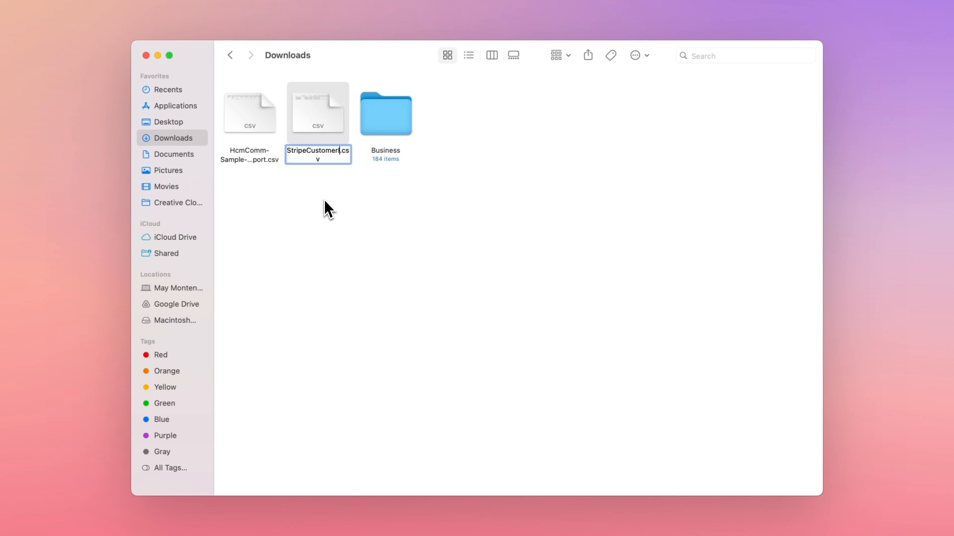
text(mport)
key(Return)
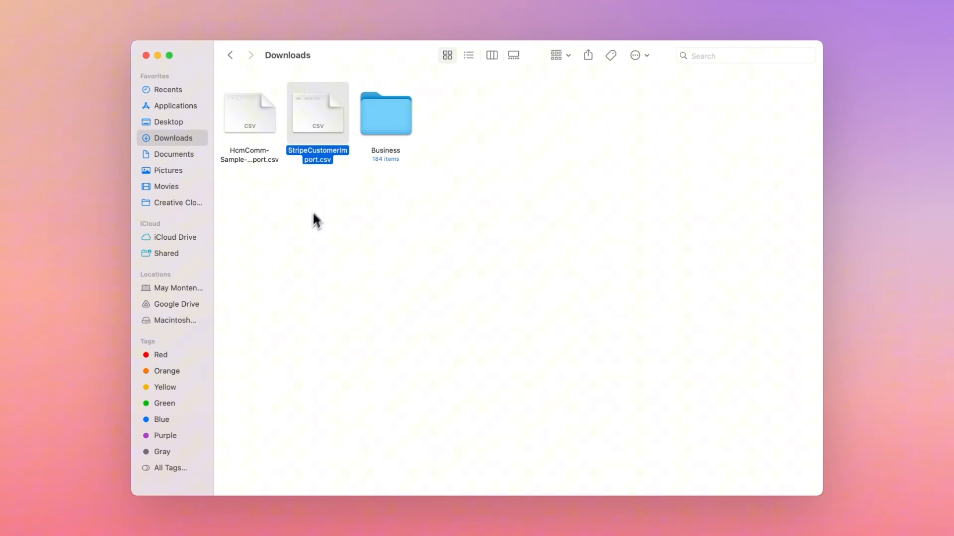
click(313, 215)
click(226, 136)
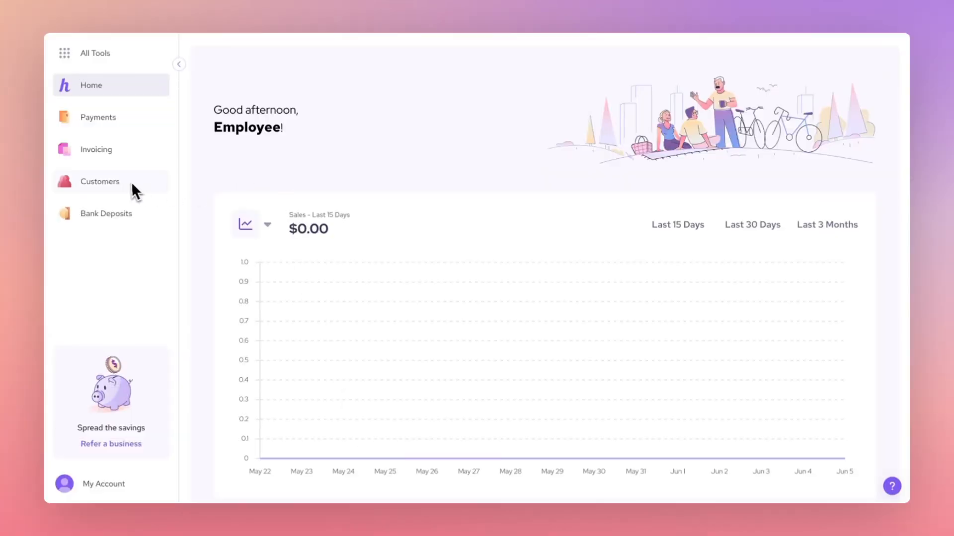
Switch to Helcim, open the customer import page and continue with CSV File as the import type
click(129, 184)
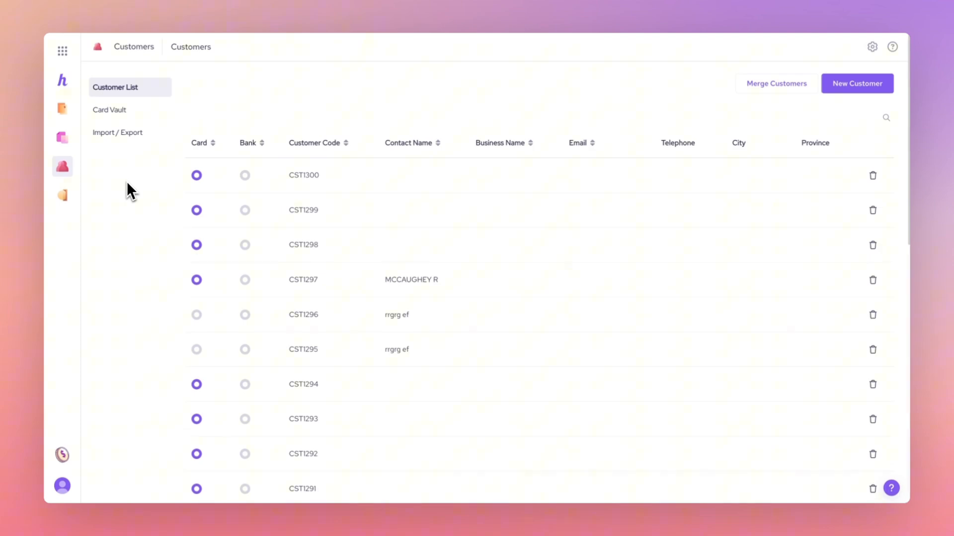
click(119, 134)
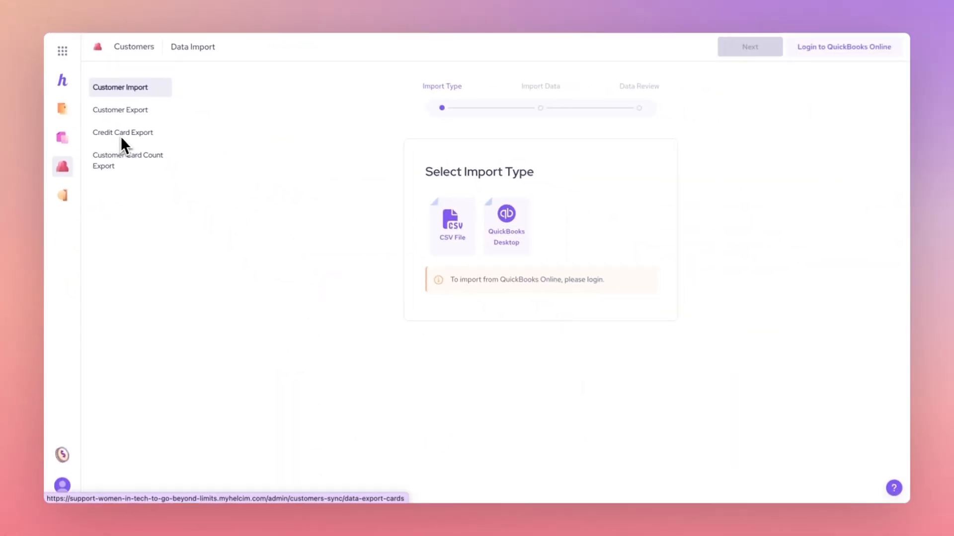
click(440, 233)
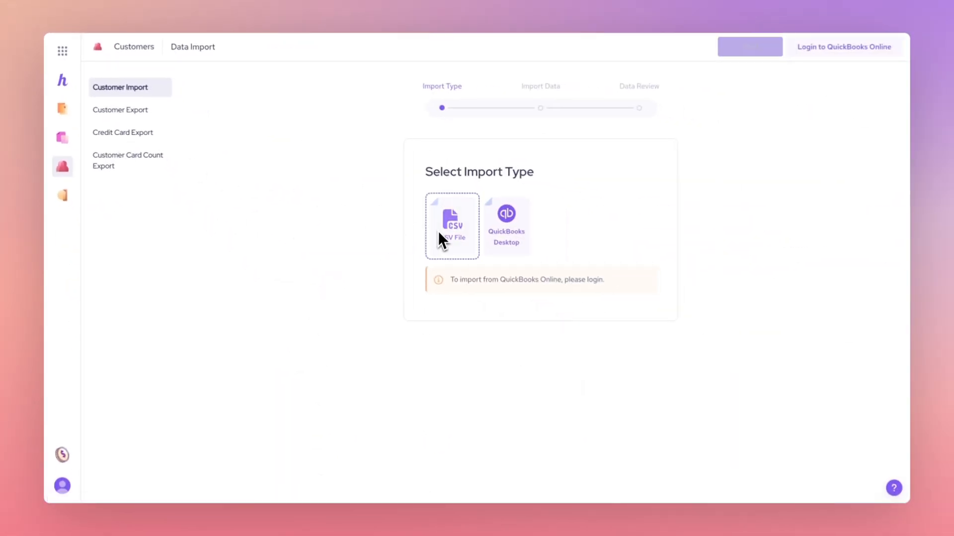
click(737, 48)
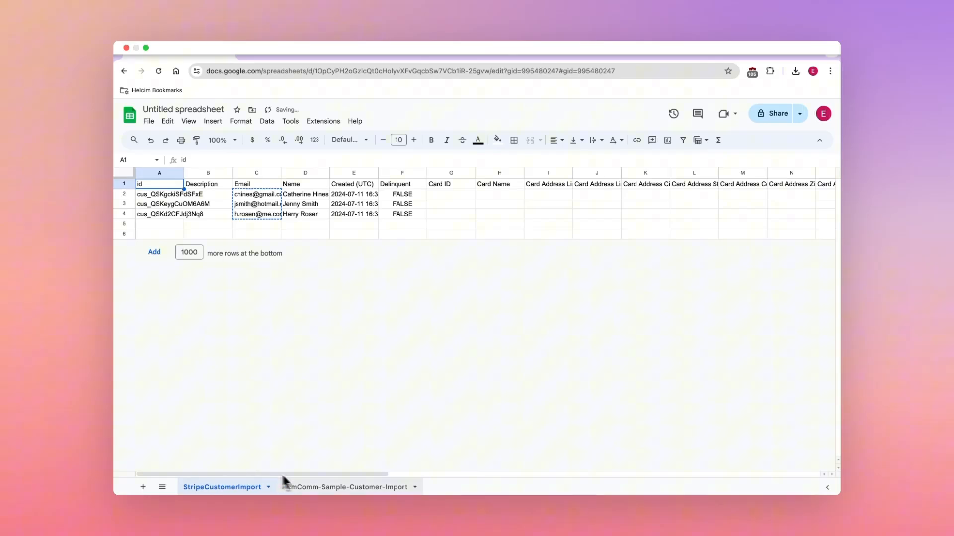
Clear the example rows A2:W4 in the HcmComm-Sample-Customer-Import sheet of the Google spreadsheet
click(286, 487)
click(221, 486)
click(311, 488)
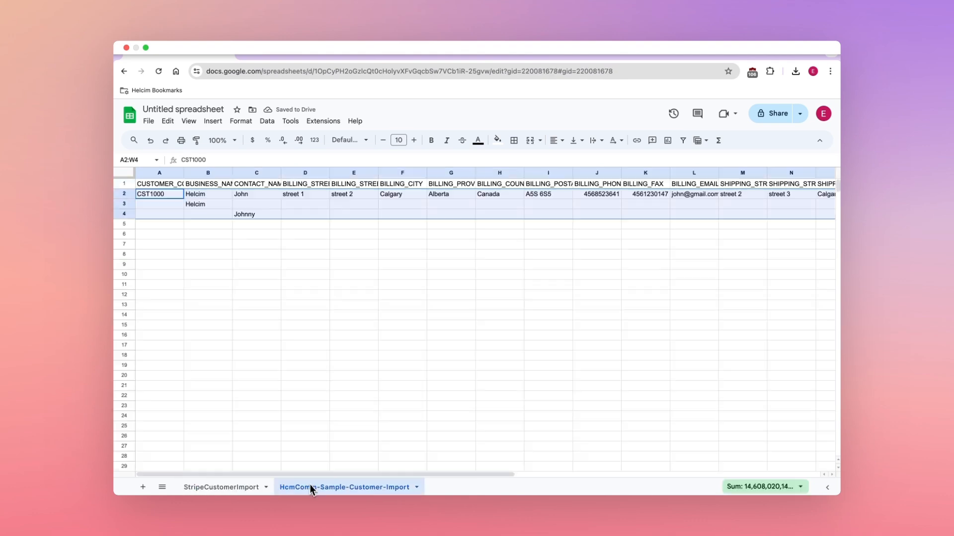
Copy the three customer IDs from StripeCustomerImport into the customer code column of the Helcim template, starting at A2
click(221, 486)
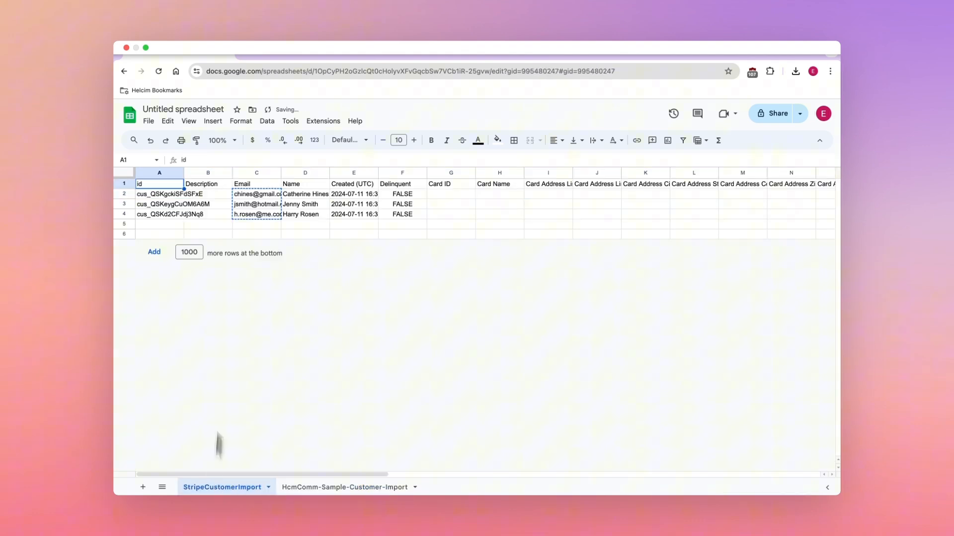
drag(170, 195, 166, 215)
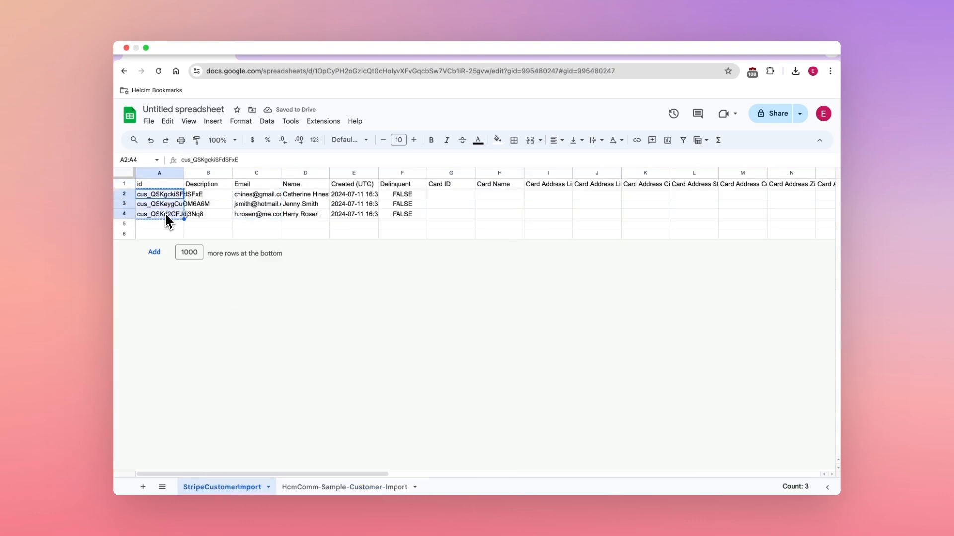
key(super+c)
click(345, 487)
click(163, 194)
key(super+v)
Copy the Stripe Email values into both the billing email and shipping email columns of the template, from row 2
click(219, 487)
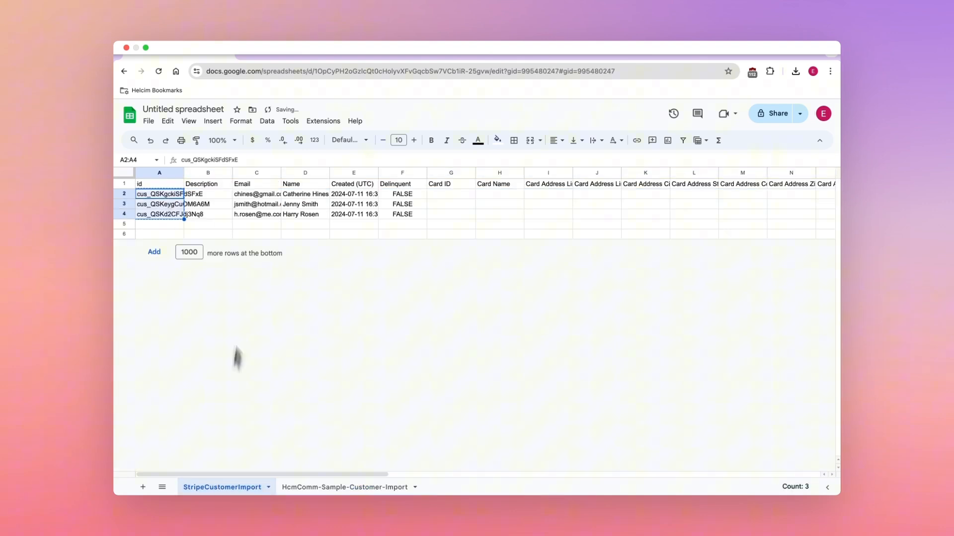
drag(257, 195, 260, 214)
key(super+c)
click(344, 487)
scroll(415, 269, right, 5)
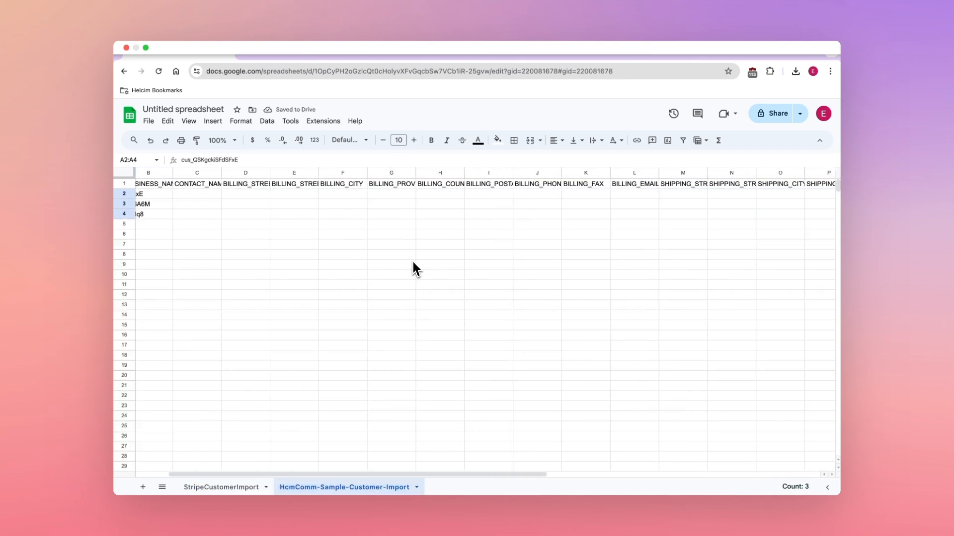
scroll(412, 261, right, 3)
click(471, 196)
key(super+v)
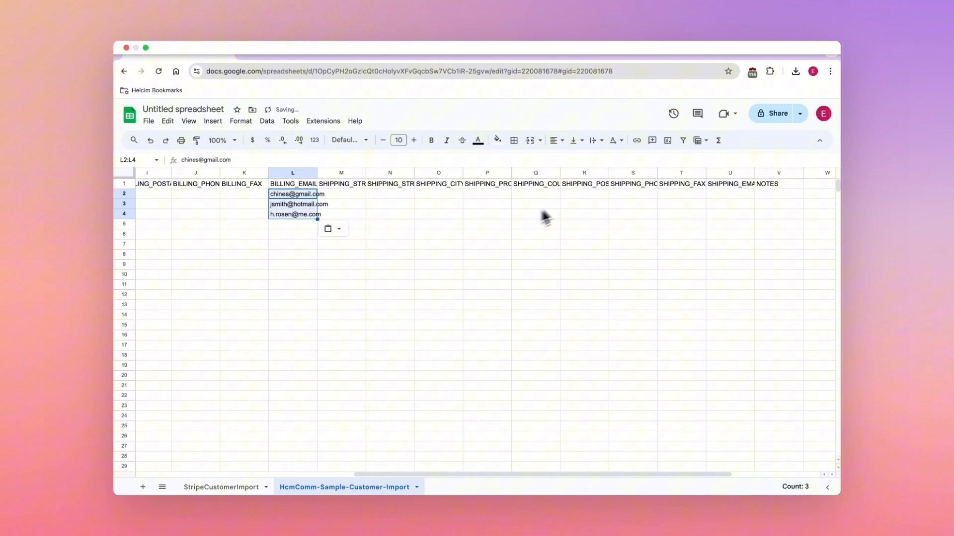
click(710, 194)
key(super+v)
scroll(646, 213, left, 8)
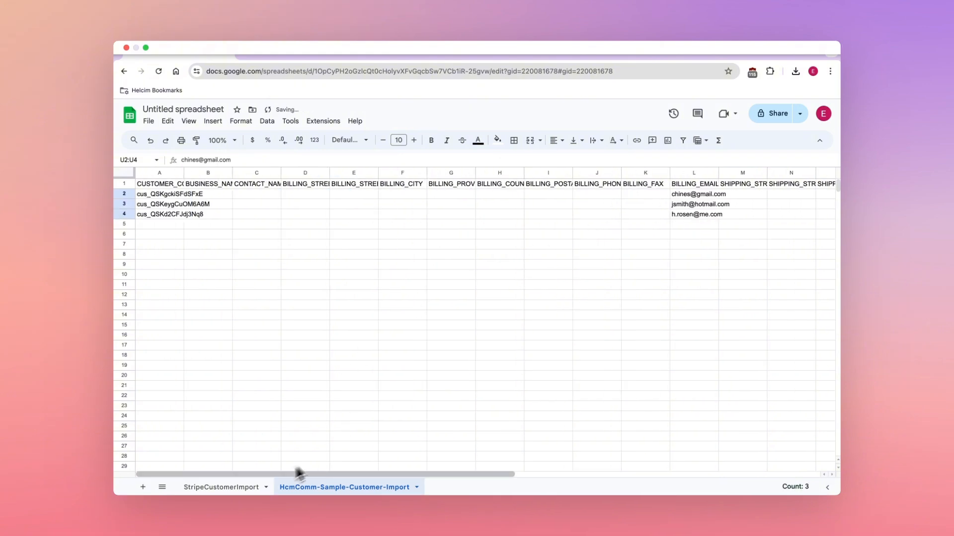
Copy the Stripe Name values D2:D4 into the contact name column of the template, starting at C2
click(253, 487)
drag(303, 194, 303, 214)
key(super+c)
click(318, 487)
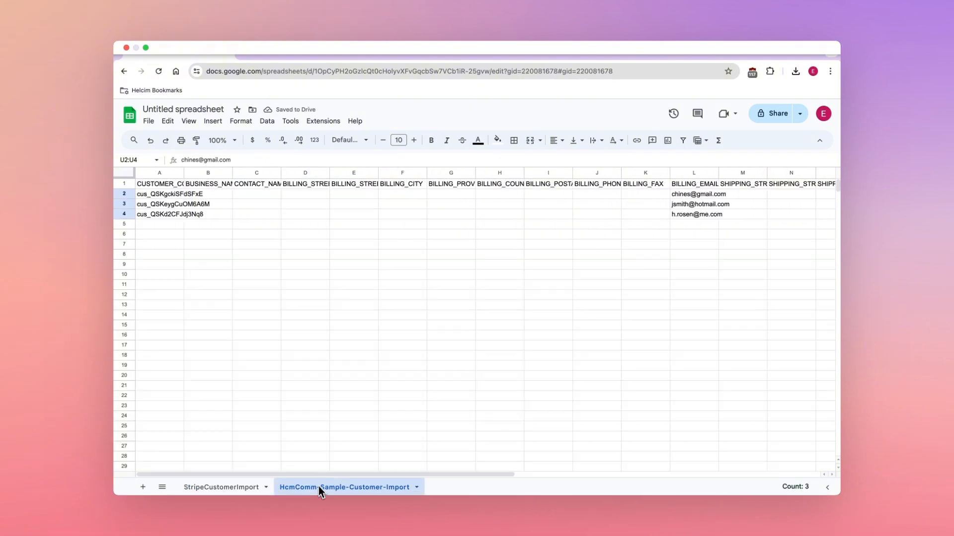
click(278, 194)
key(super+v)
Review the filled-in customer template across its billing, shipping and notes columns
scroll(316, 218, right, 1)
scroll(318, 220, right, 3)
click(322, 221)
scroll(343, 218, right, 4)
click(365, 217)
scroll(378, 217, right, 2)
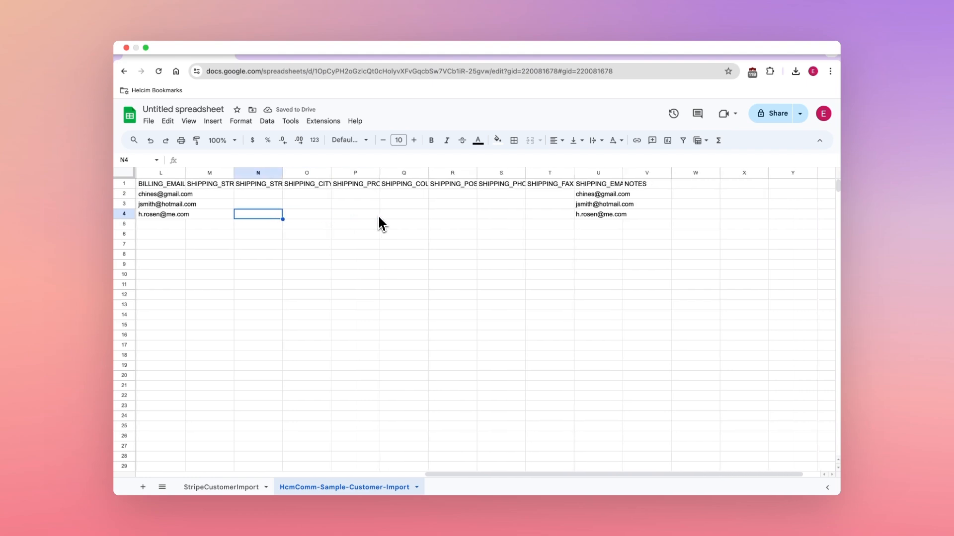
scroll(379, 217, left, 10)
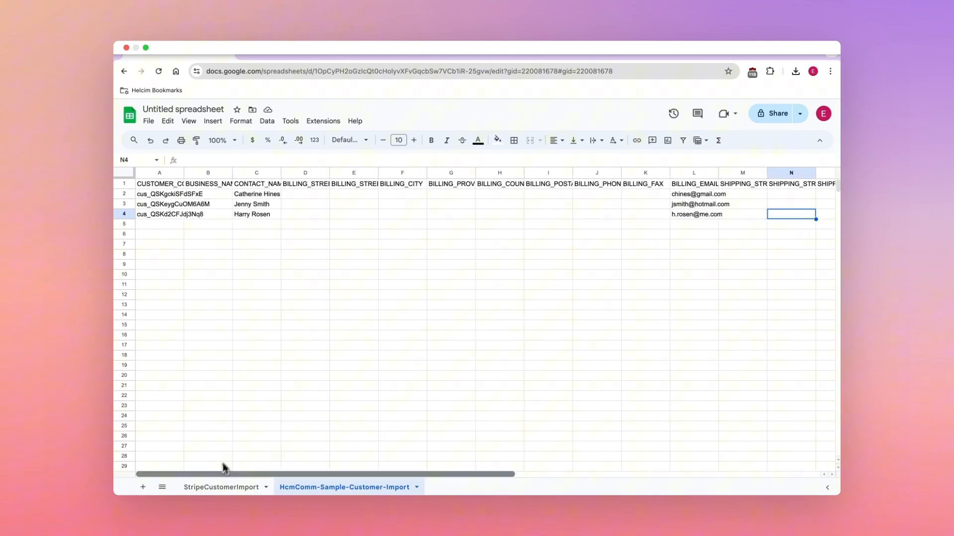
Delete the StripeCustomerImport sheet from the spreadsheet
right_click(217, 489)
click(247, 322)
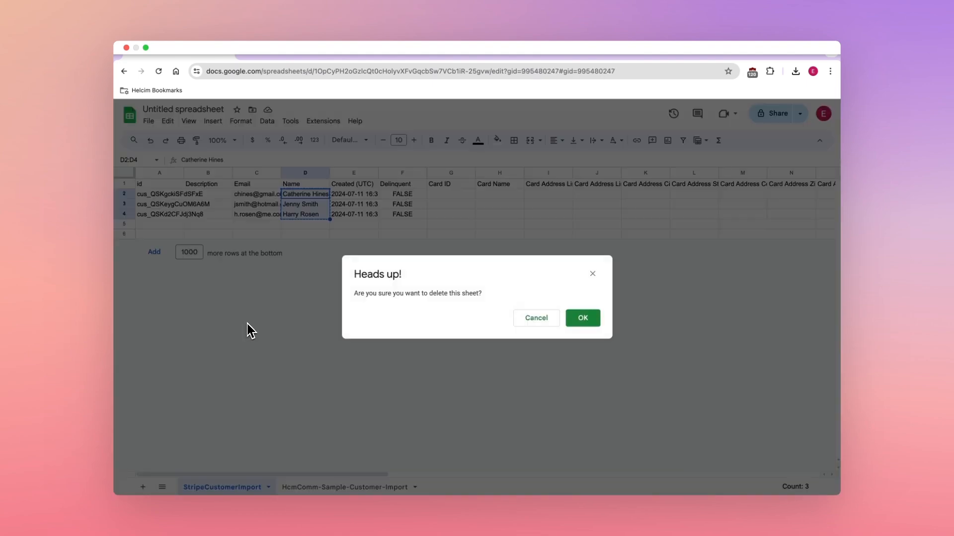
click(582, 317)
Rename the spreadsheet as HelcimCustomerImport
click(172, 109)
text(Helcim)
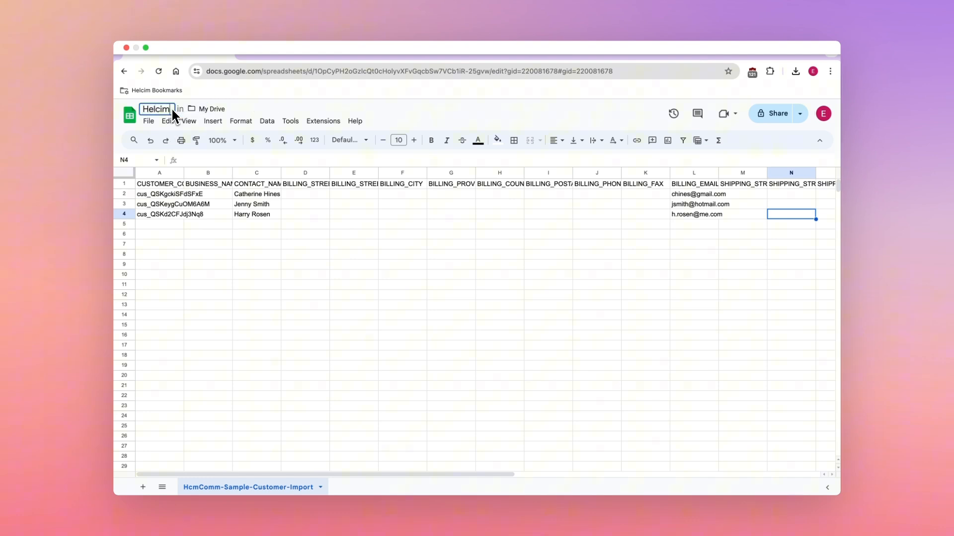
text(CustomerImport)
Download the customer template sheet as a CSV file
click(148, 124)
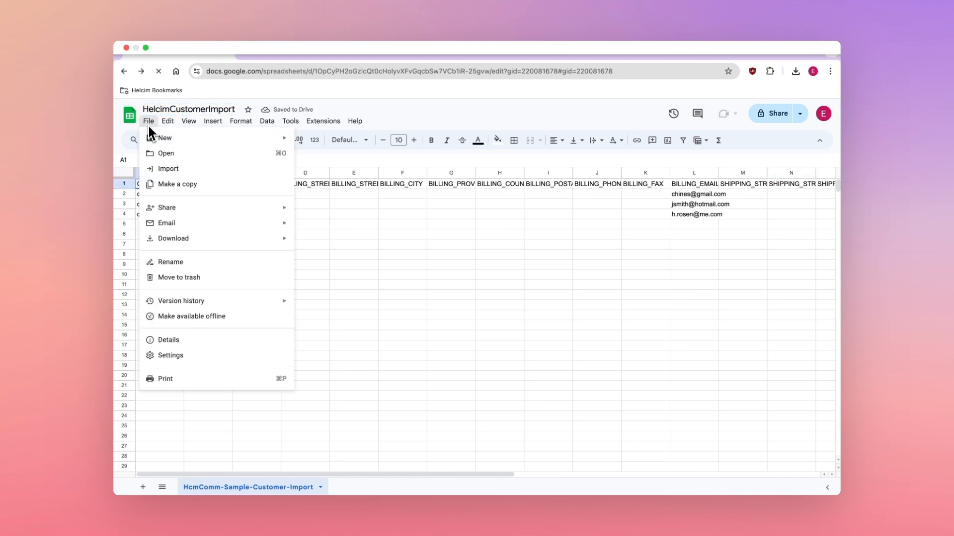
mouse_move(171, 237)
click(330, 303)
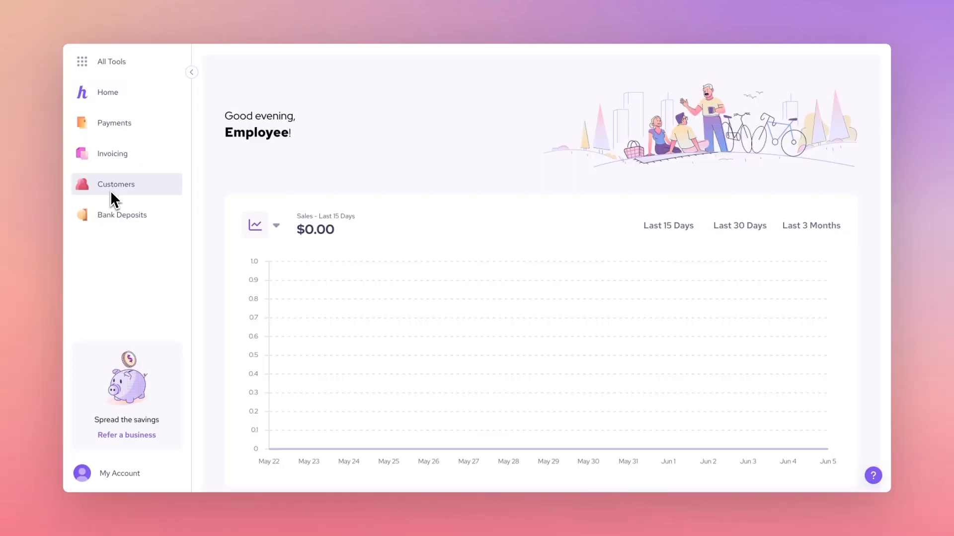
Return to Helcim's customer import page and proceed to the file upload for a CSV File import
click(111, 192)
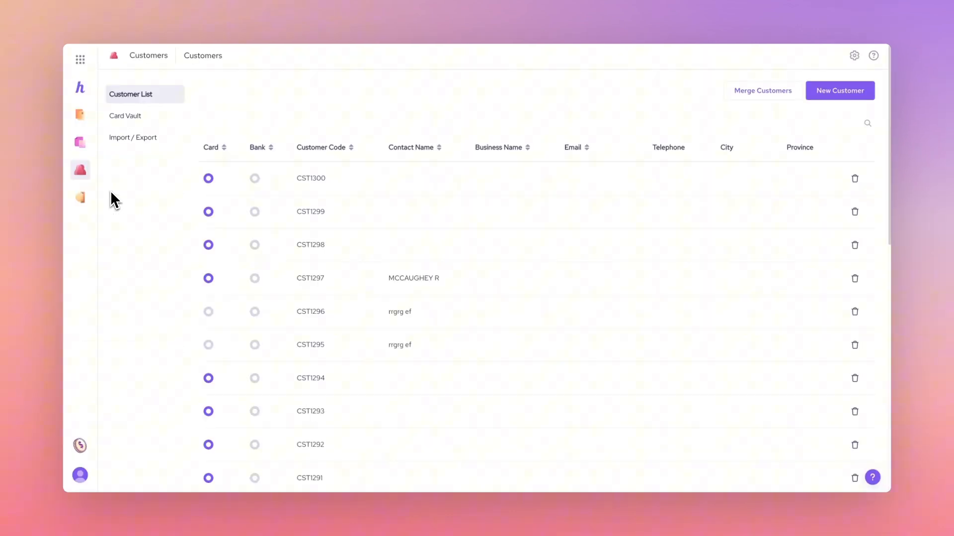
click(134, 138)
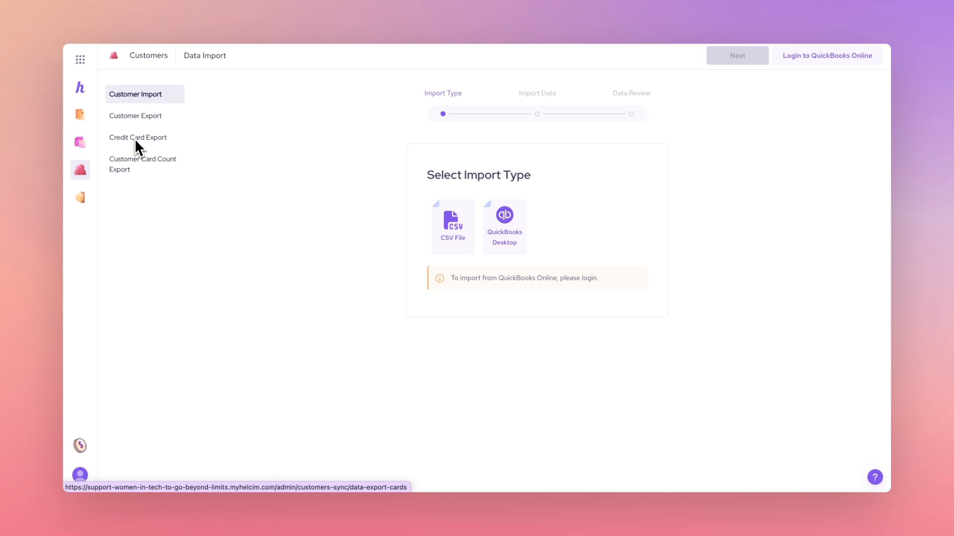
click(452, 249)
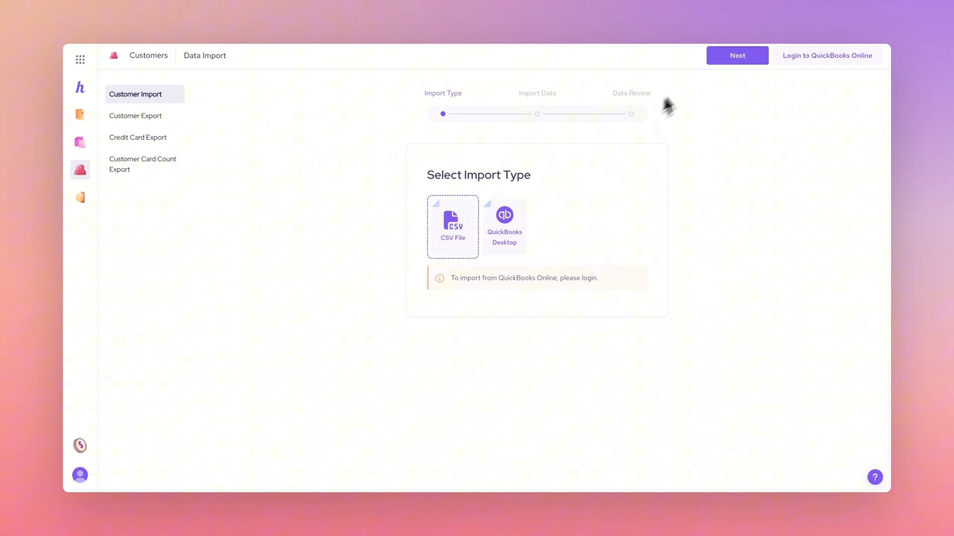
click(735, 56)
Upload the HelcimCustomerImport CSV from Downloads and confirm importing all listed customers
click(558, 231)
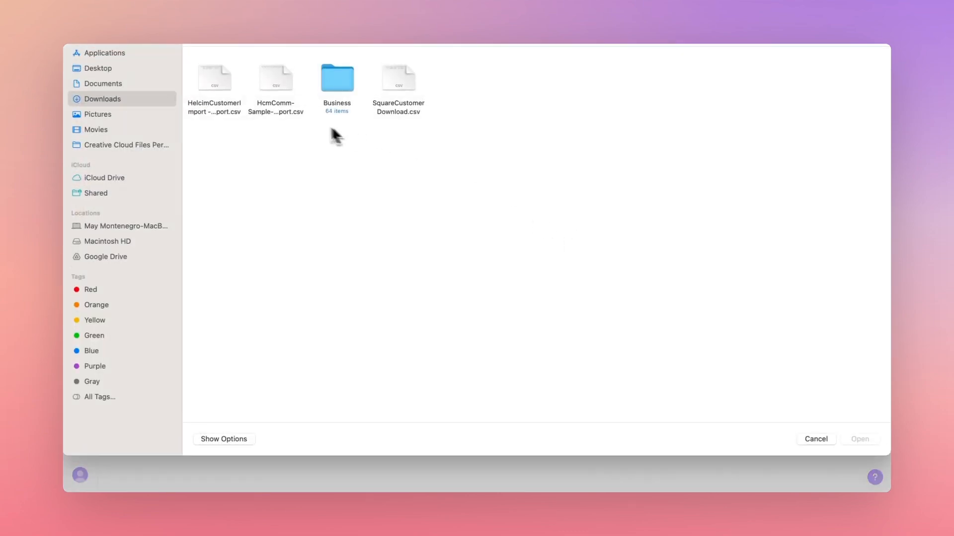
double_click(236, 107)
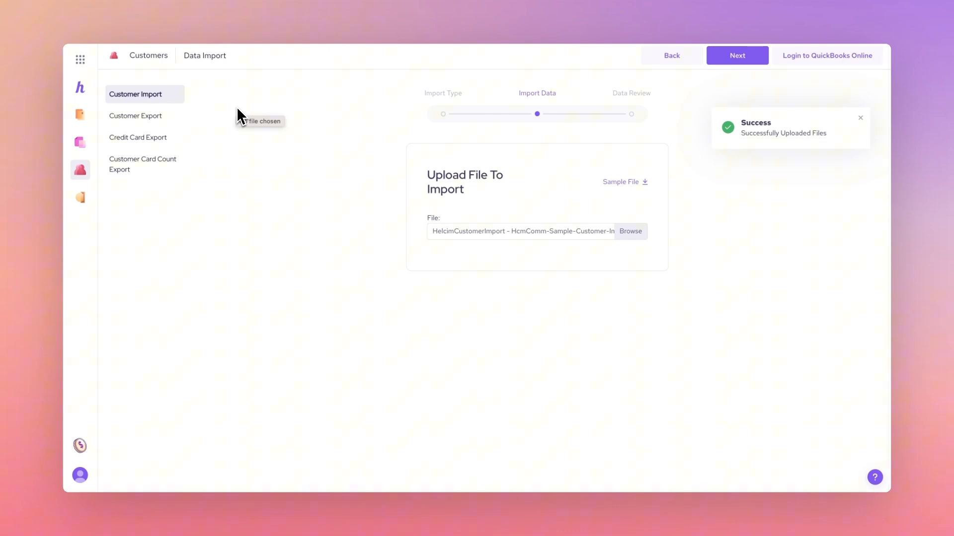
click(762, 52)
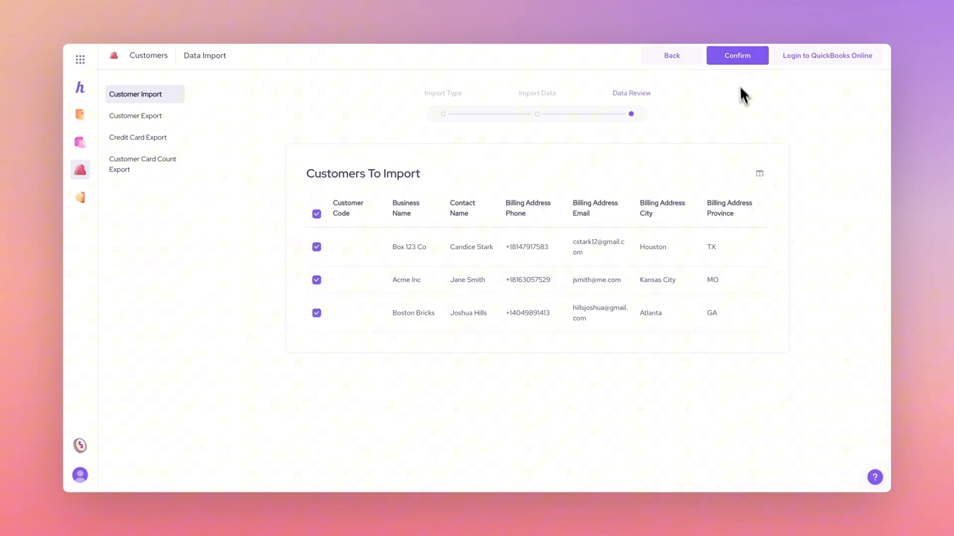
click(739, 56)
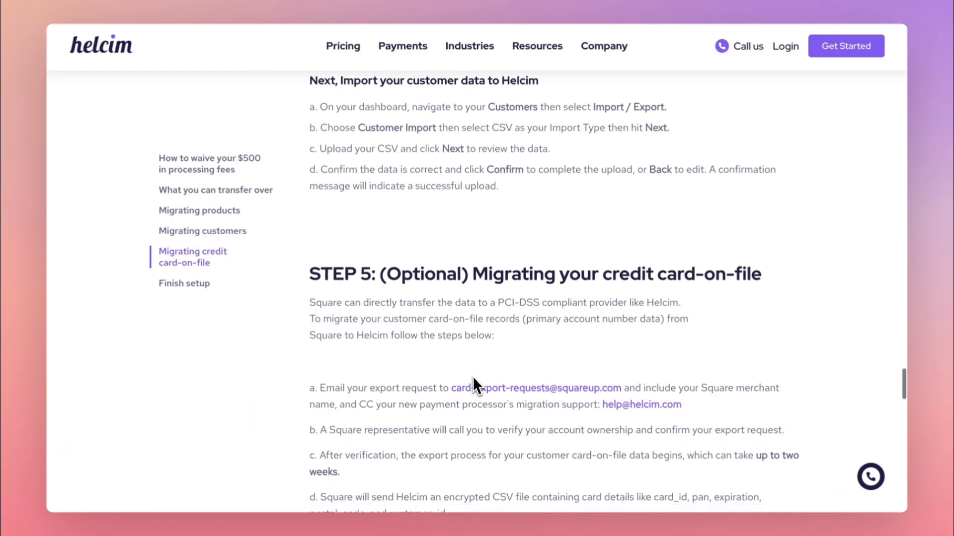
Read Helcim's migration guide sections on credit card-on-file migration and finishing the account setup
scroll(473, 378, down, 3)
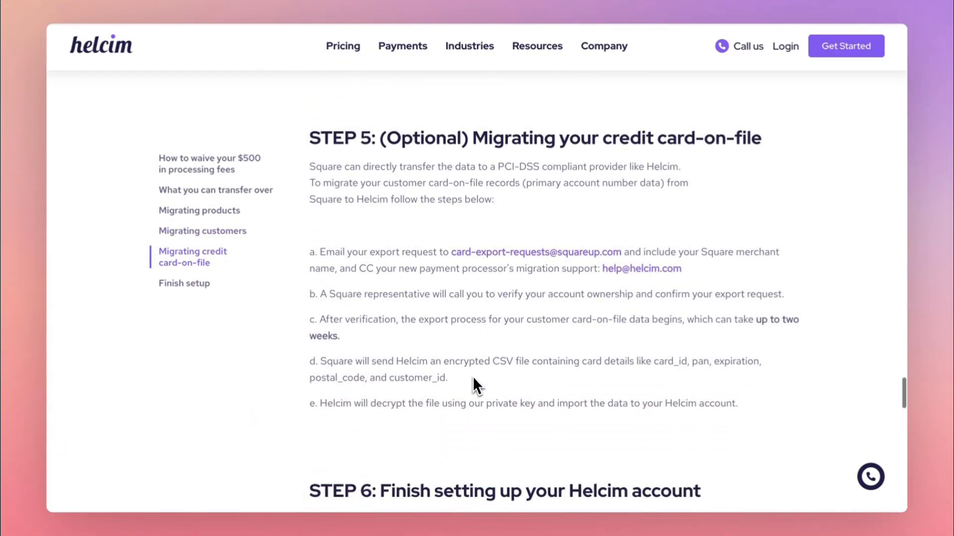
scroll(473, 381, down, 8)
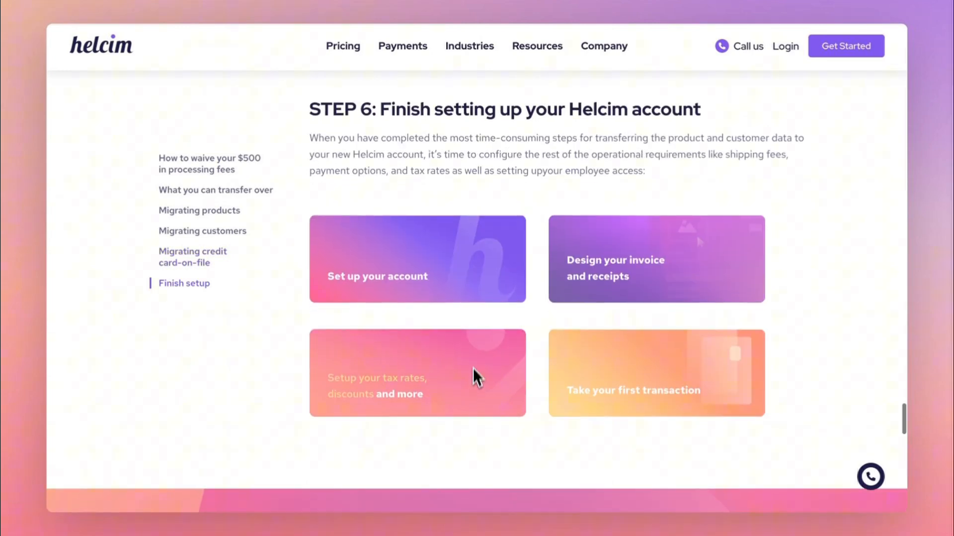